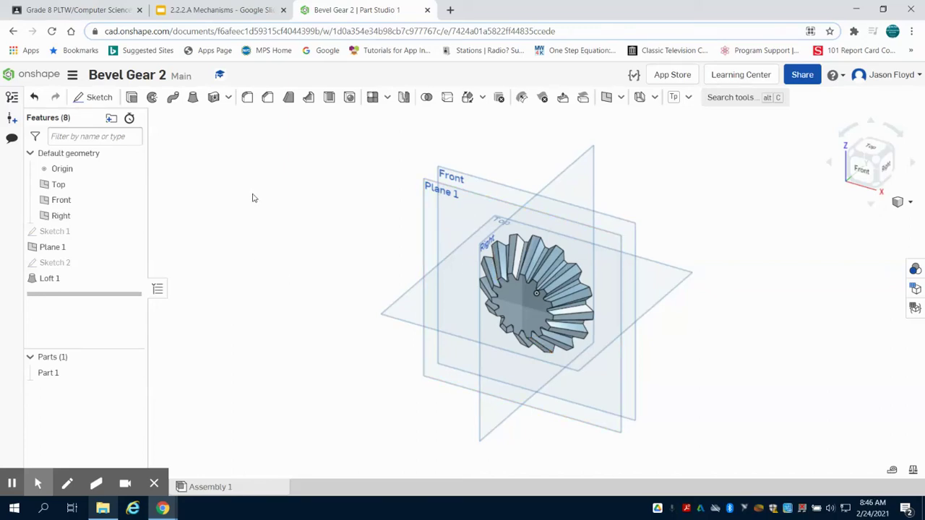
# Sketch a 0.5 in diameter circle centred on the origin on the gear's large flat back face
pyautogui.click(95, 97)
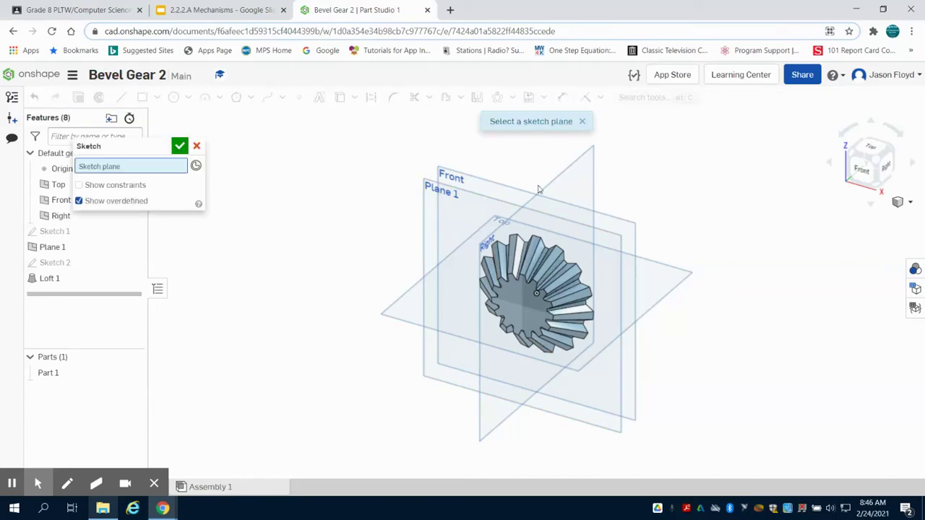
pyautogui.moveTo(786, 213)
pyautogui.mouseDown(button='right')
pyautogui.moveTo(688, 180)
pyautogui.moveTo(683, 193)
pyautogui.mouseUp(button='right')
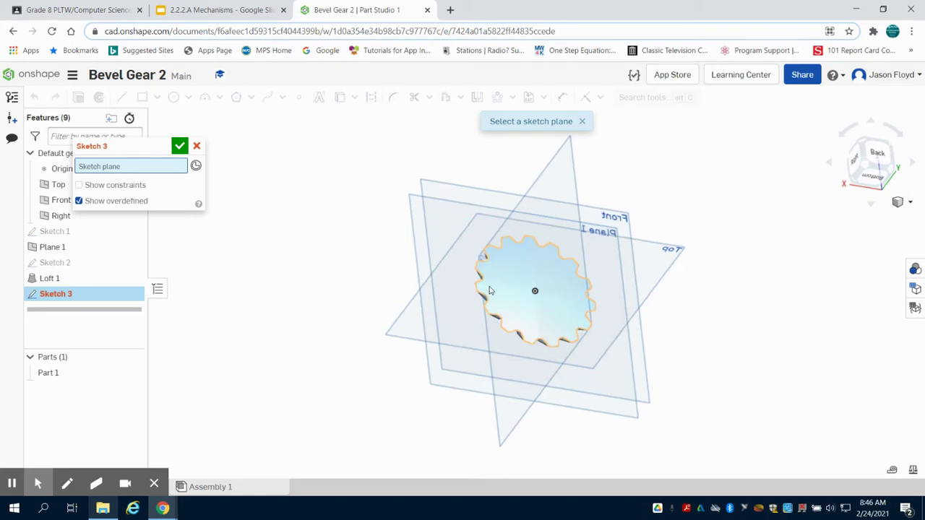
pyautogui.click(489, 290)
pyautogui.click(875, 154)
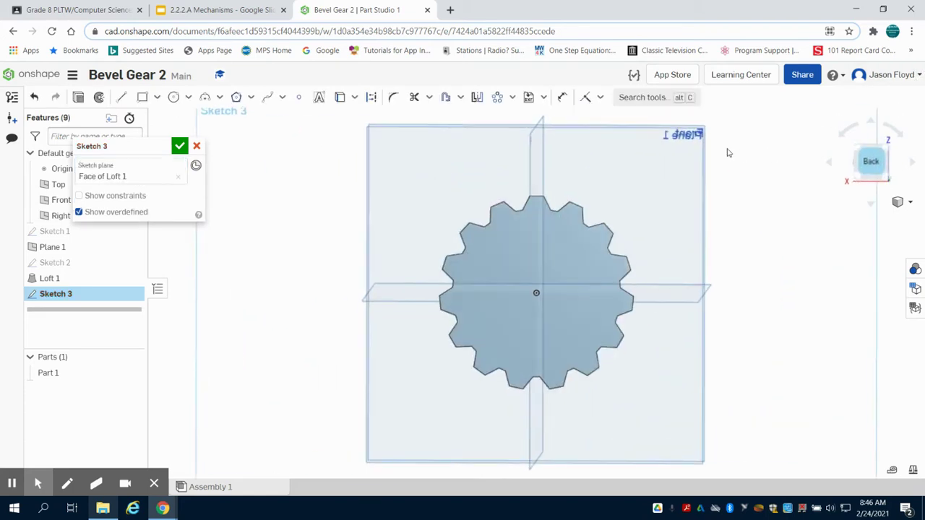
pyautogui.click(174, 97)
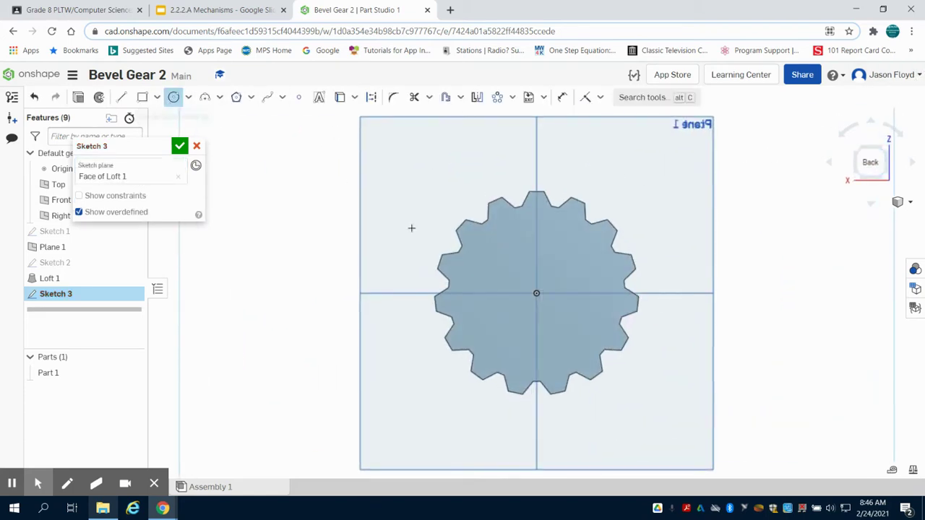
pyautogui.click(537, 292)
pyautogui.click(535, 269)
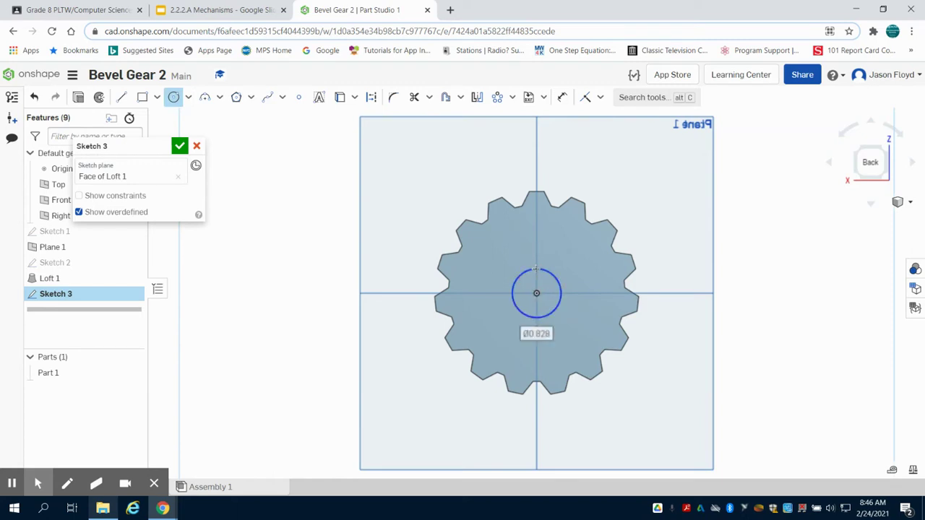
pyautogui.write('5')
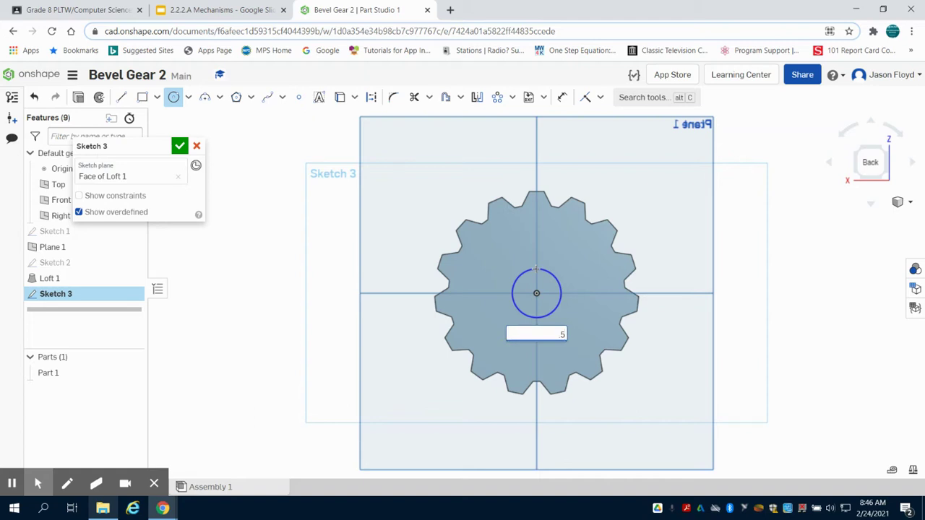
pyautogui.press('Return')
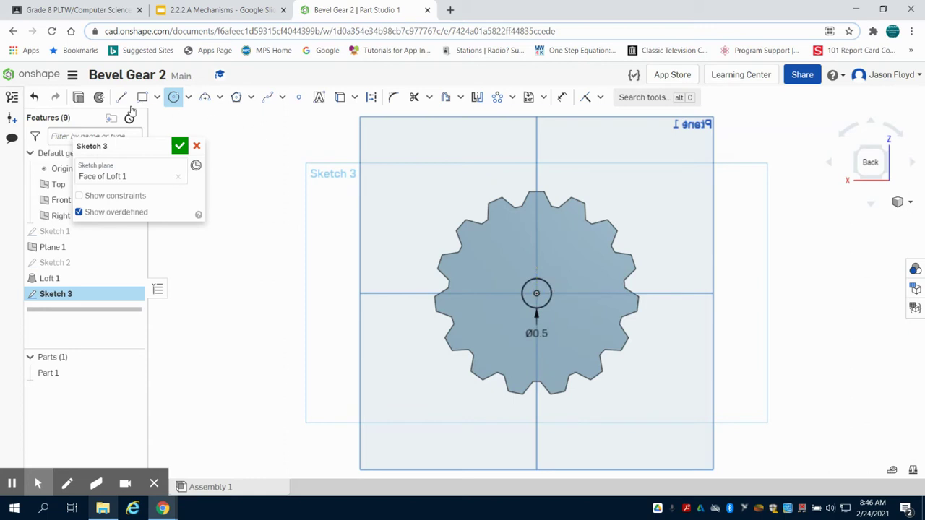
# Extrude the 0.5 in circle outward 0.75 in as a hub added to the gear
pyautogui.hotkey('shift', 'e')
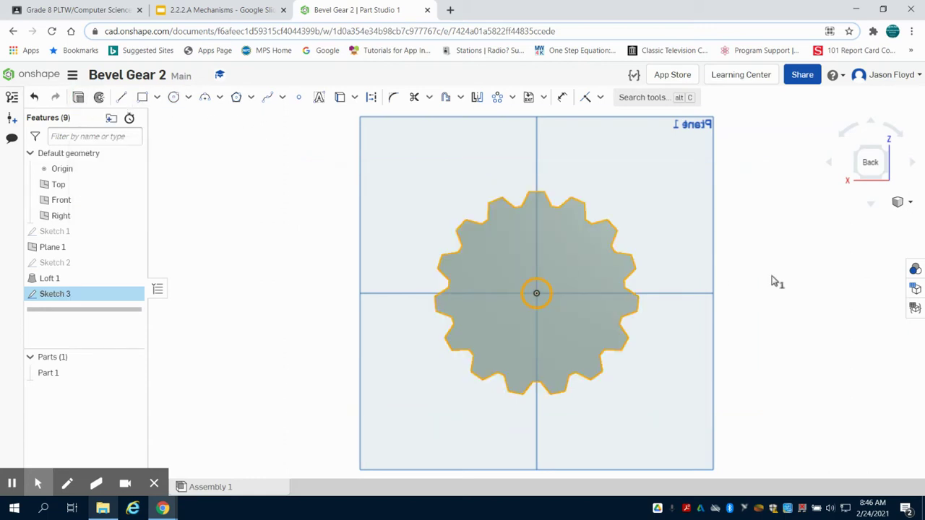
pyautogui.moveTo(852, 291); pyautogui.dragTo(361, 258, button='right')
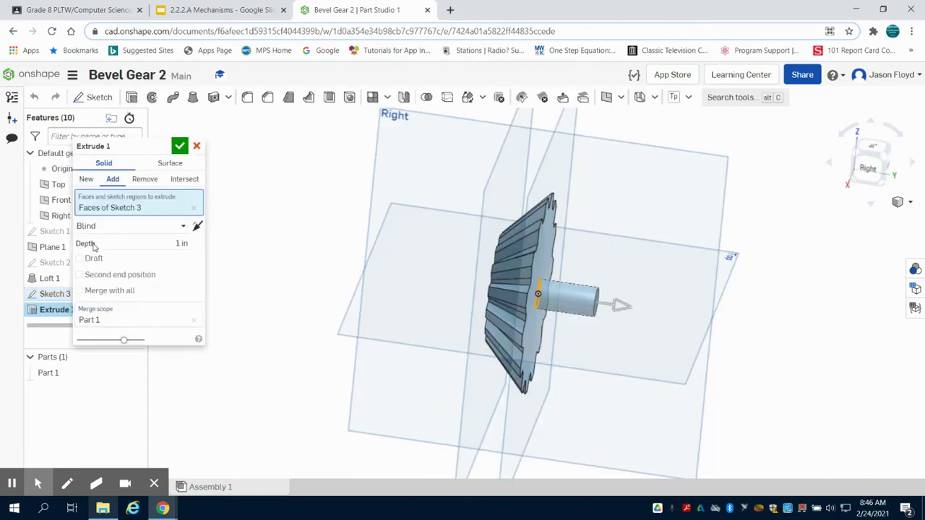
pyautogui.click(177, 244)
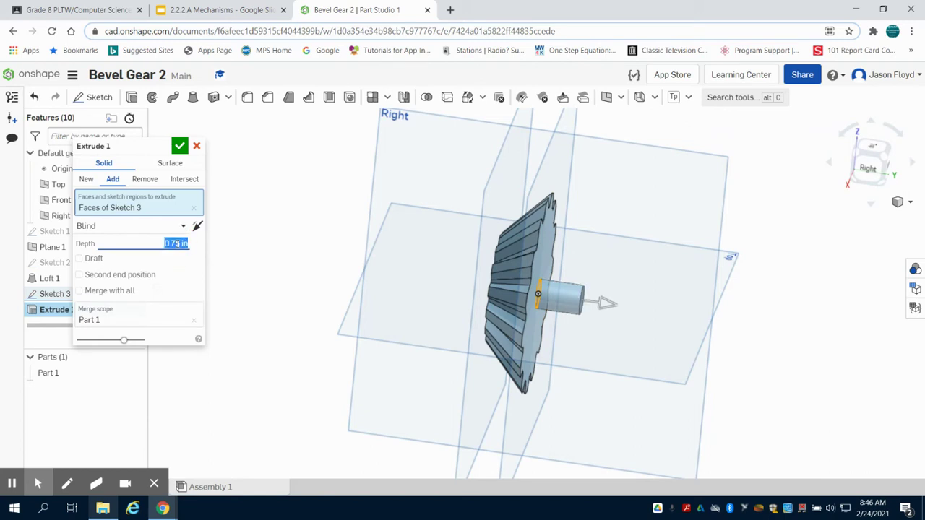
pyautogui.click(179, 146)
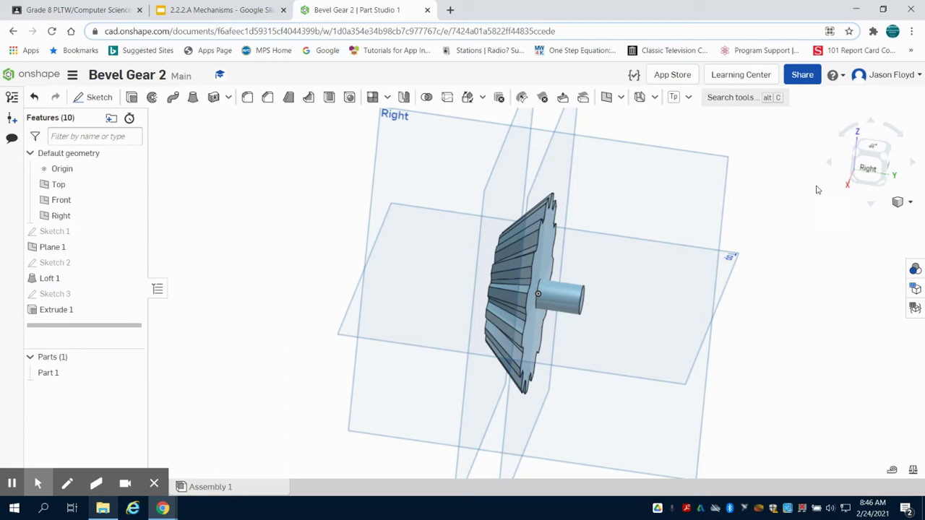
# Sketch a 0.25 in diameter circle centred on the end face of the hub
pyautogui.moveTo(820, 186); pyautogui.dragTo(793, 185, button='right')
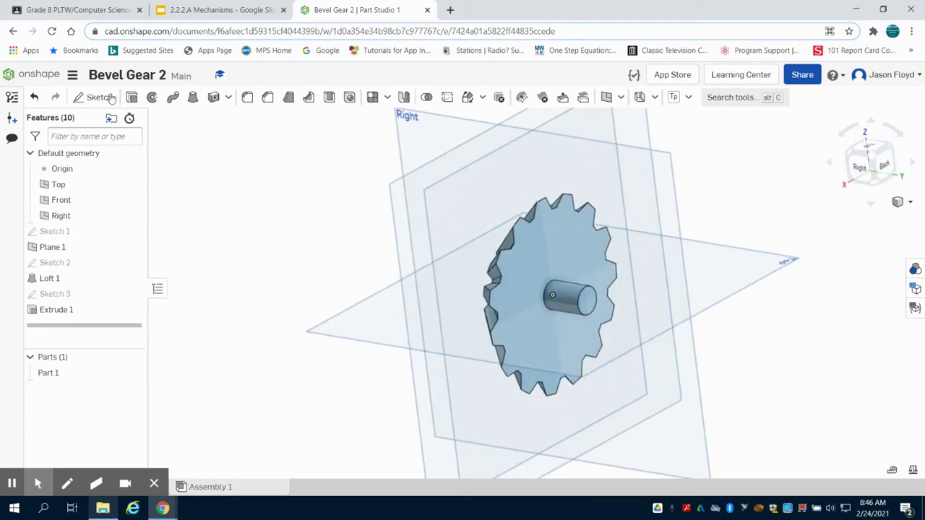
pyautogui.hotkey('shift', 's')
pyautogui.scroll(4, 578, 298)
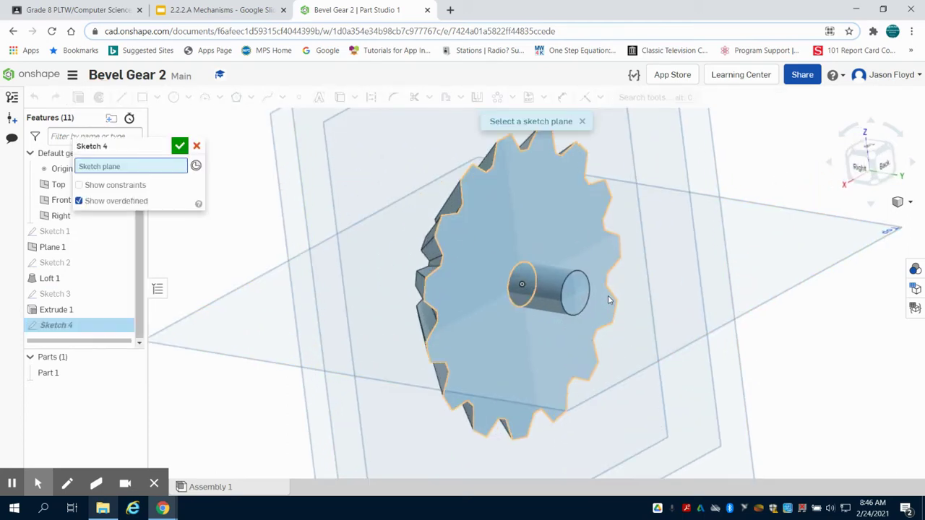
pyautogui.click(581, 296)
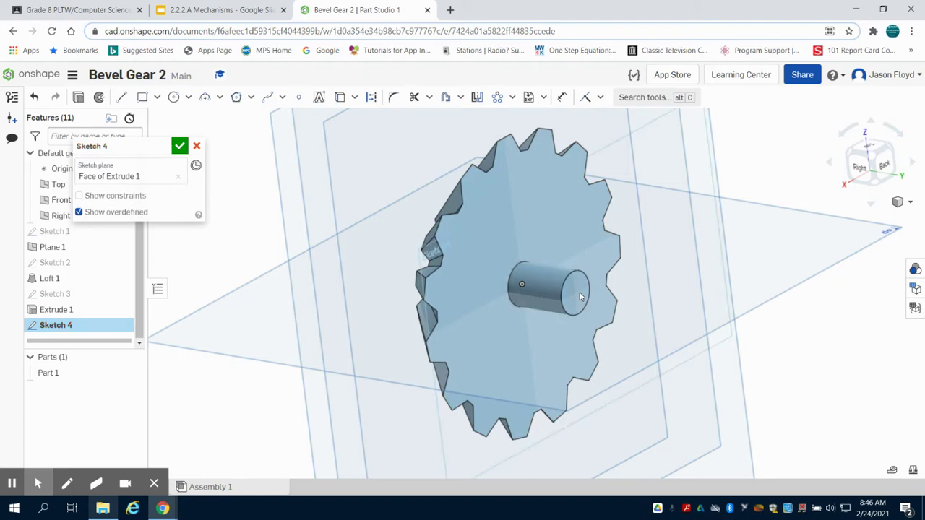
pyautogui.click(885, 165)
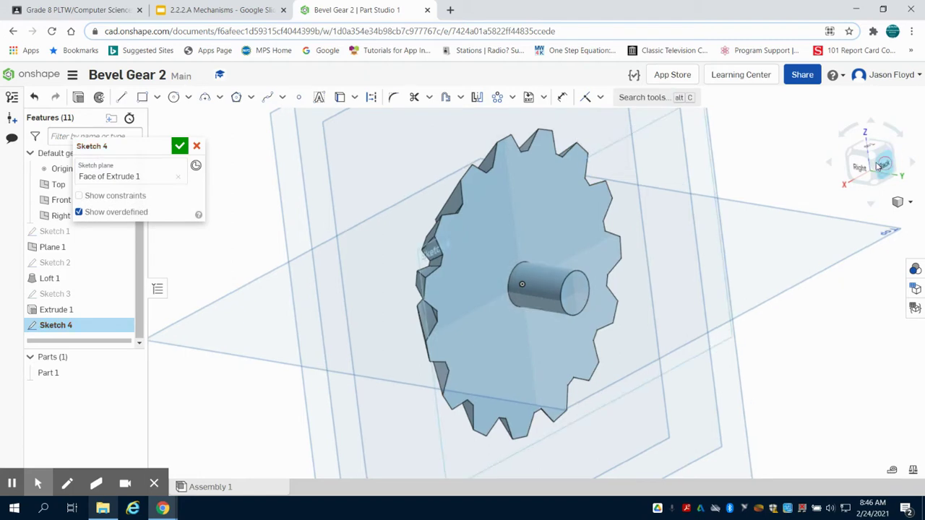
pyautogui.click(174, 97)
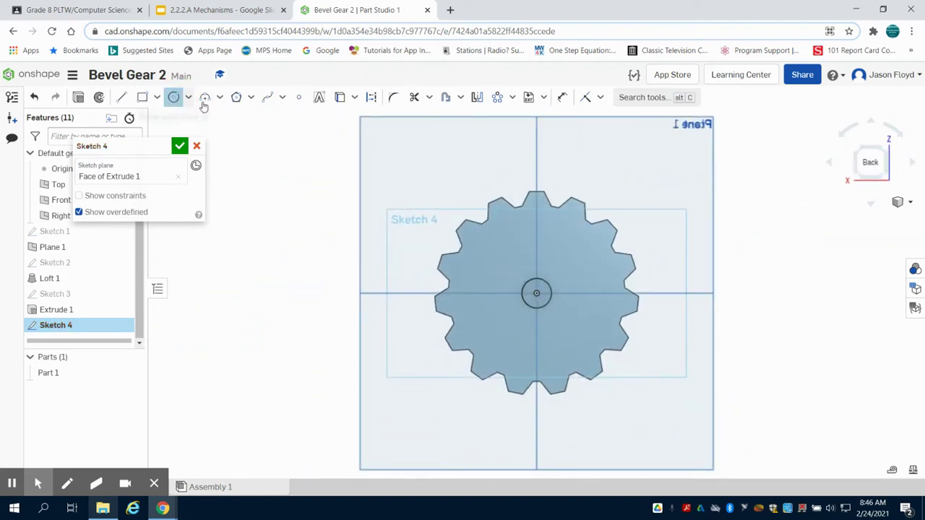
pyautogui.click(537, 293)
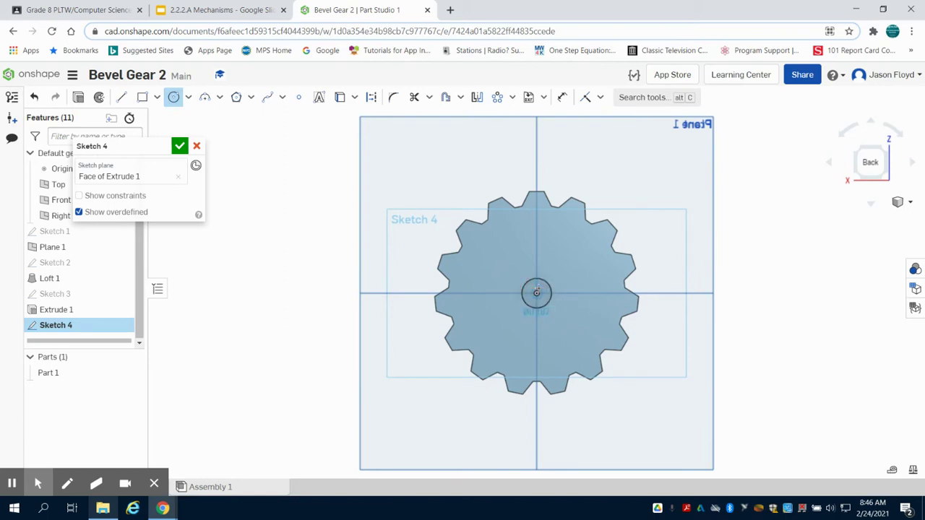
pyautogui.click(536, 291)
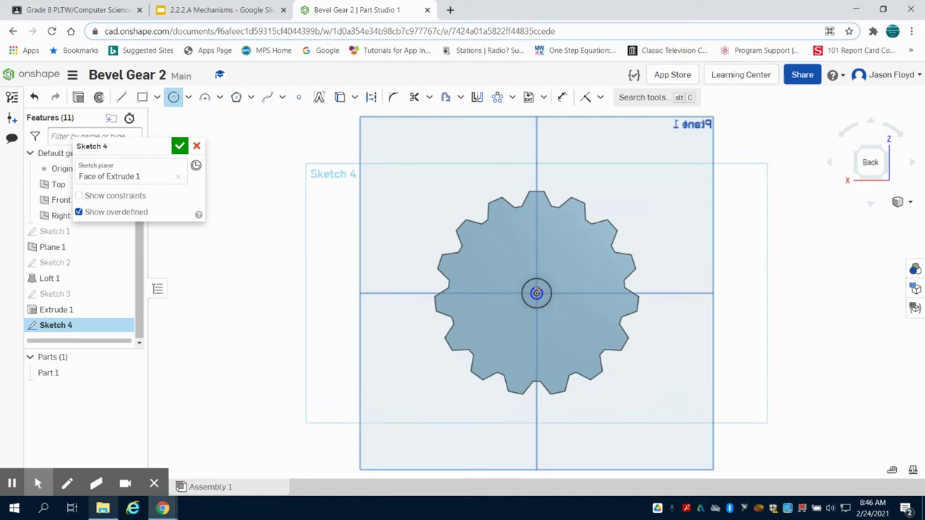
pyautogui.click(177, 147)
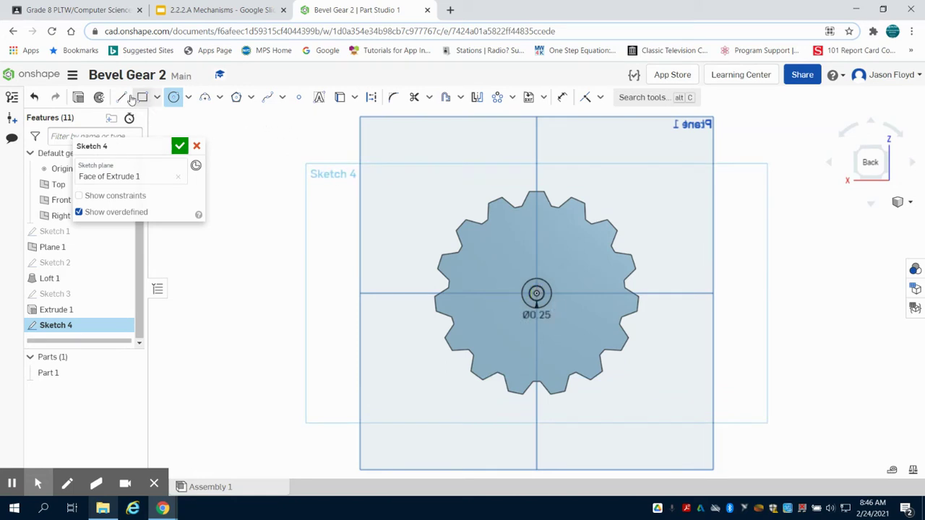
pyautogui.hotkey('shift', 'w')
pyautogui.click(78, 100)
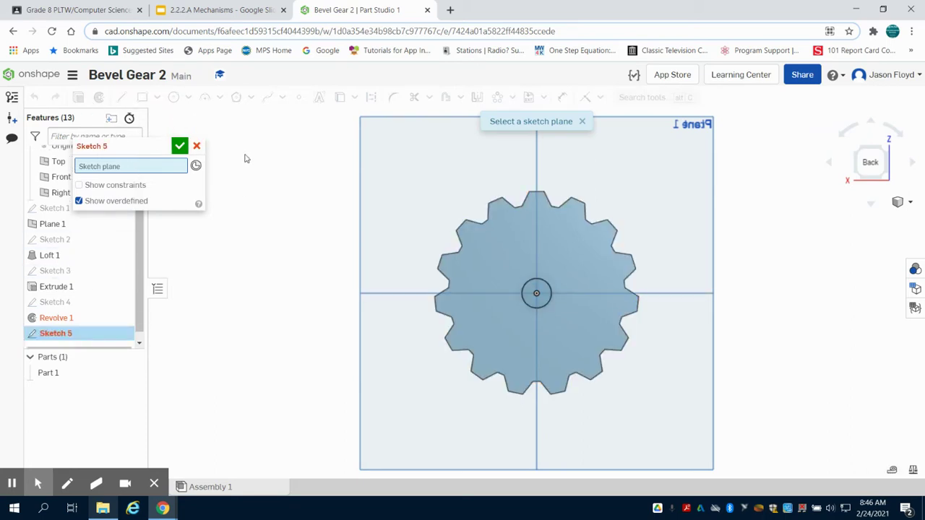
pyautogui.click(196, 146)
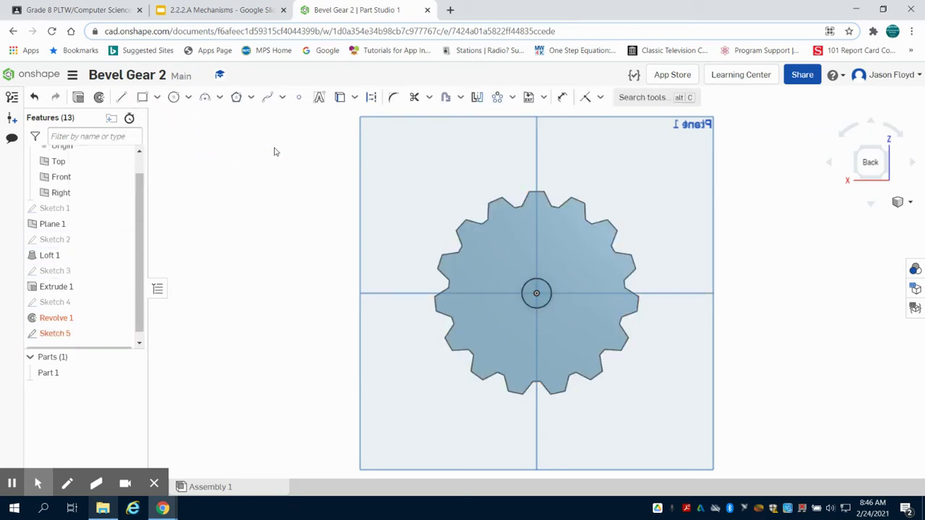
pyautogui.click(76, 327)
pyautogui.rightClick(76, 327)
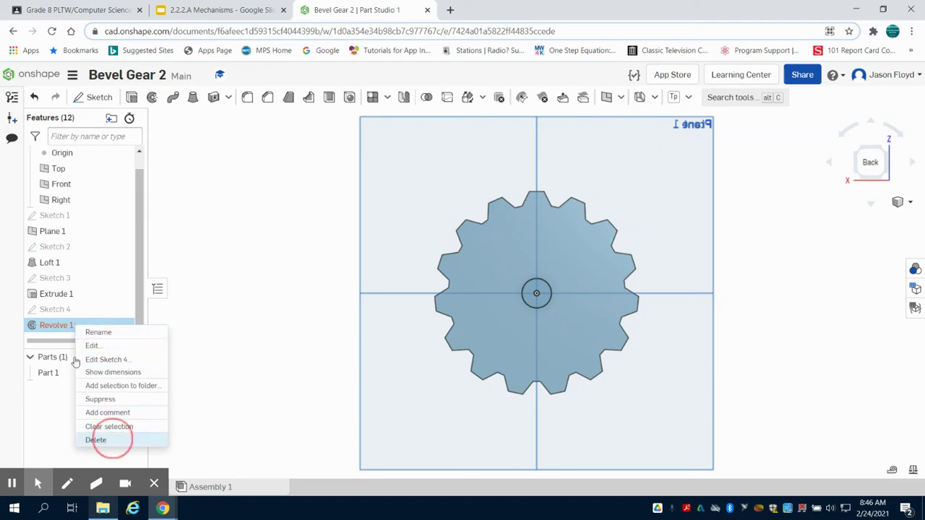
pyautogui.click(116, 438)
# Cut the 0.25 in circle through the whole gear and hub using a Remove extrude set to Through all
pyautogui.doubleClick(73, 322)
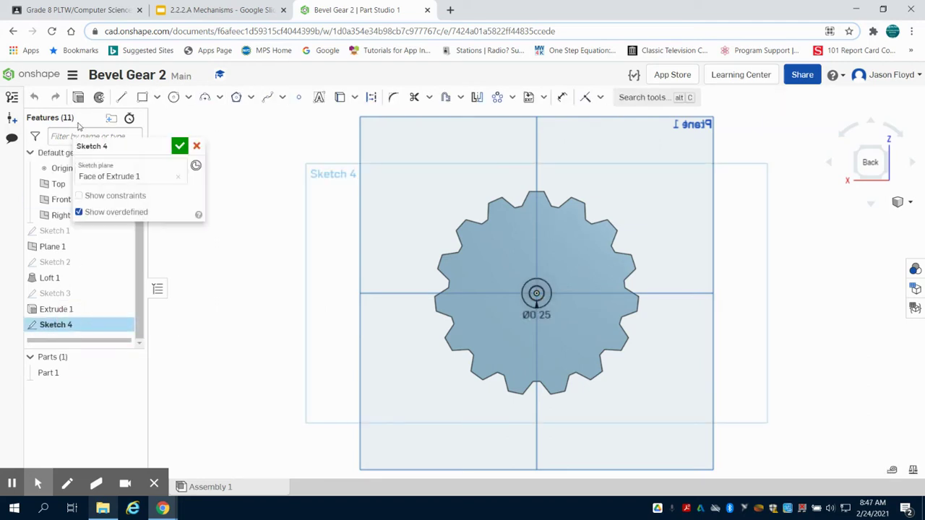
pyautogui.click(79, 99)
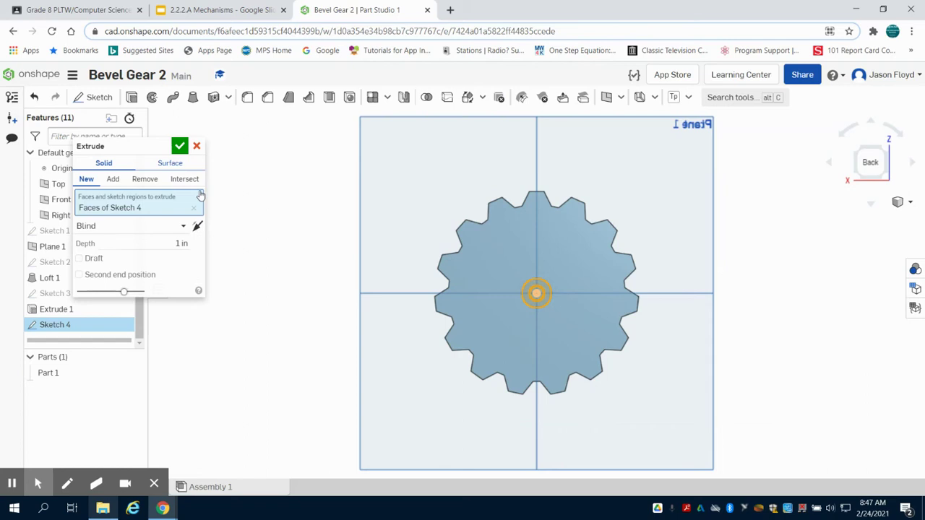
pyautogui.click(144, 178)
pyautogui.click(160, 230)
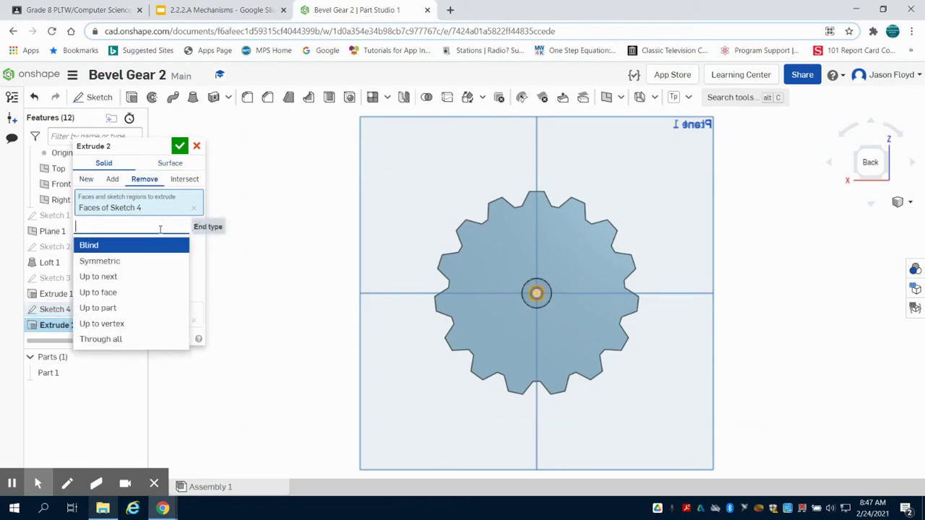
pyautogui.click(140, 340)
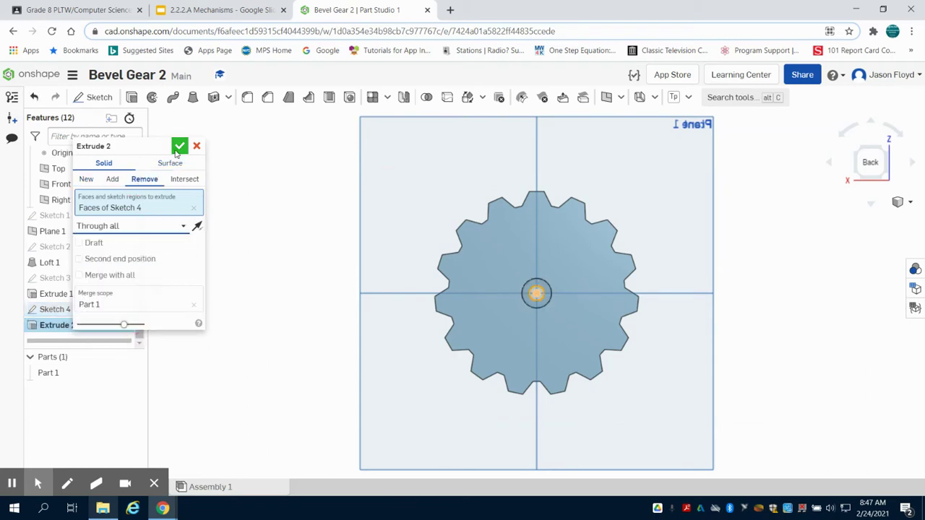
pyautogui.click(179, 146)
pyautogui.moveTo(784, 204); pyautogui.dragTo(739, 232, button='right')
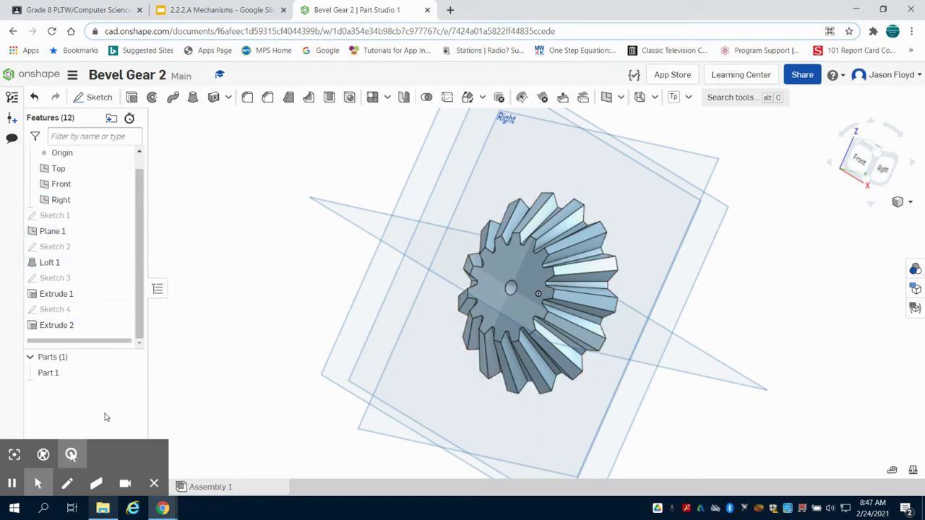
# Hide the gear part and sketch a 0.25 in diameter circle centred on the origin on the Front plane
pyautogui.click(132, 375)
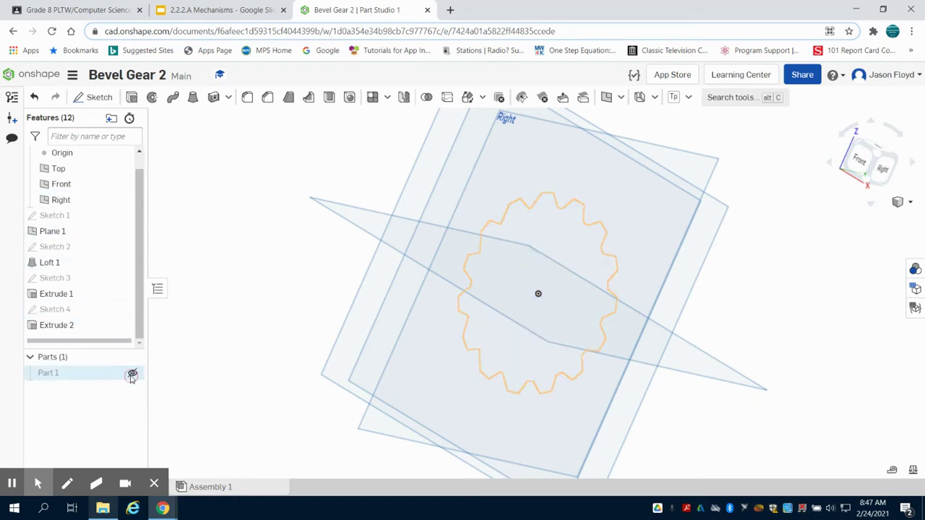
pyautogui.click(98, 97)
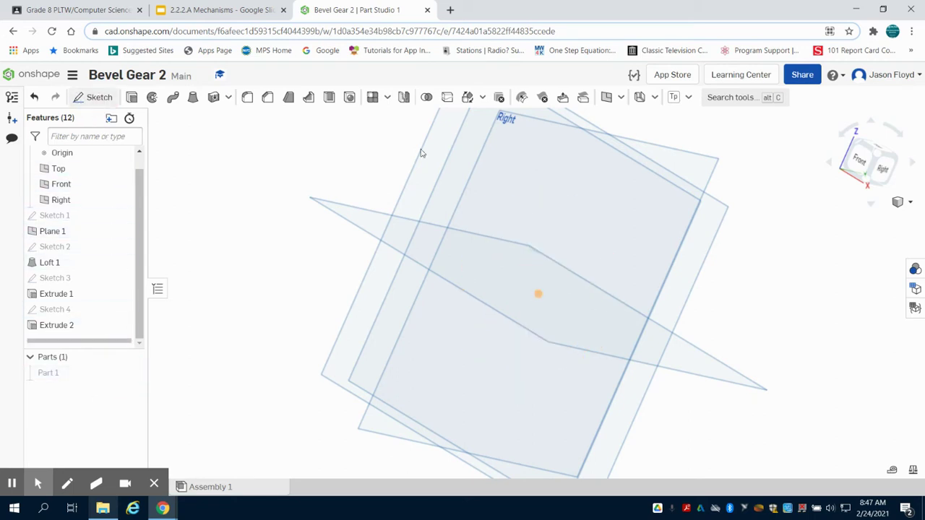
pyautogui.click(877, 155)
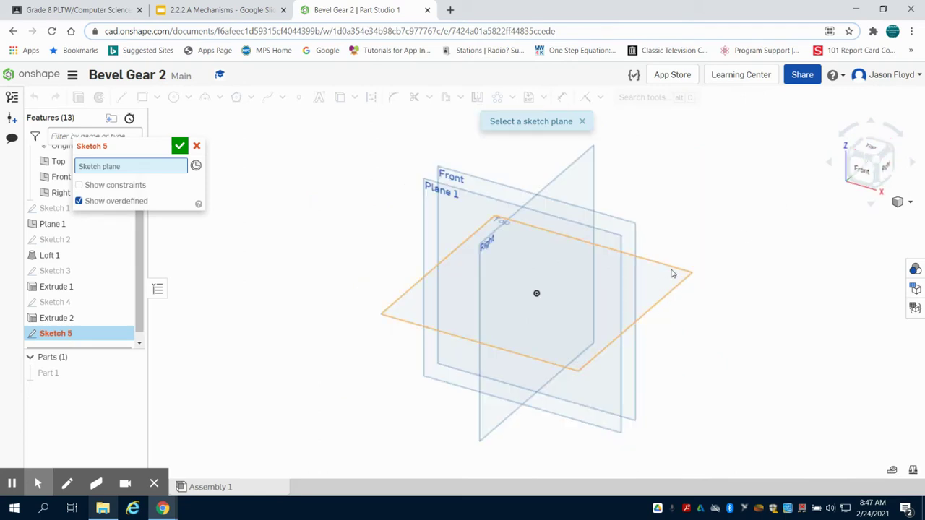
pyautogui.click(497, 195)
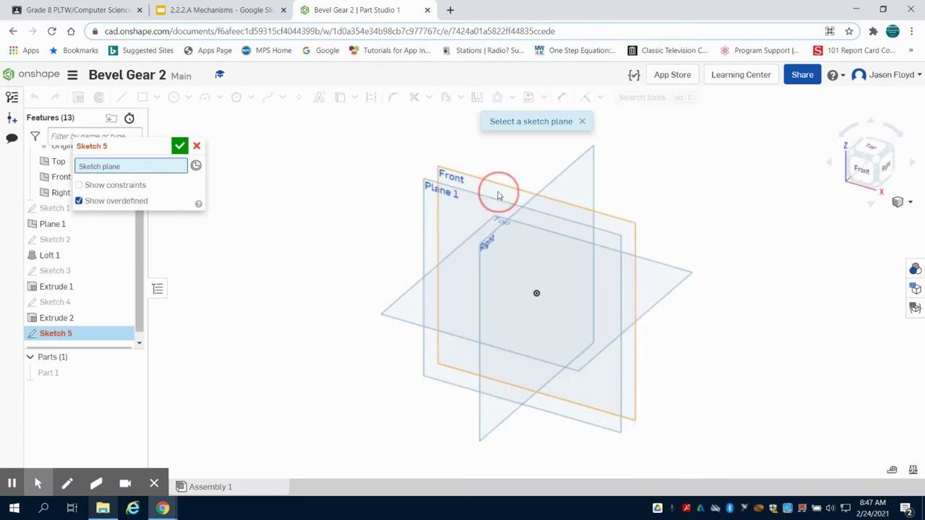
pyautogui.click(878, 175)
pyautogui.click(172, 98)
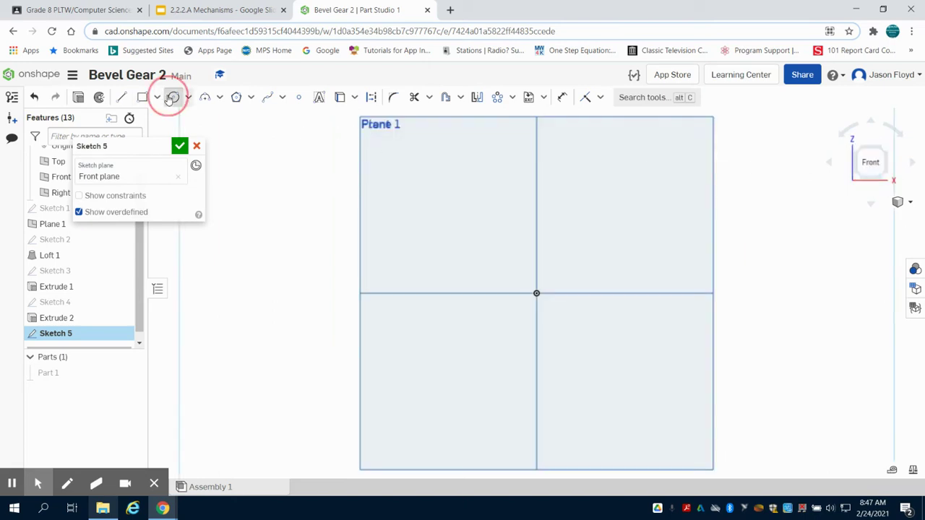
pyautogui.click(536, 292)
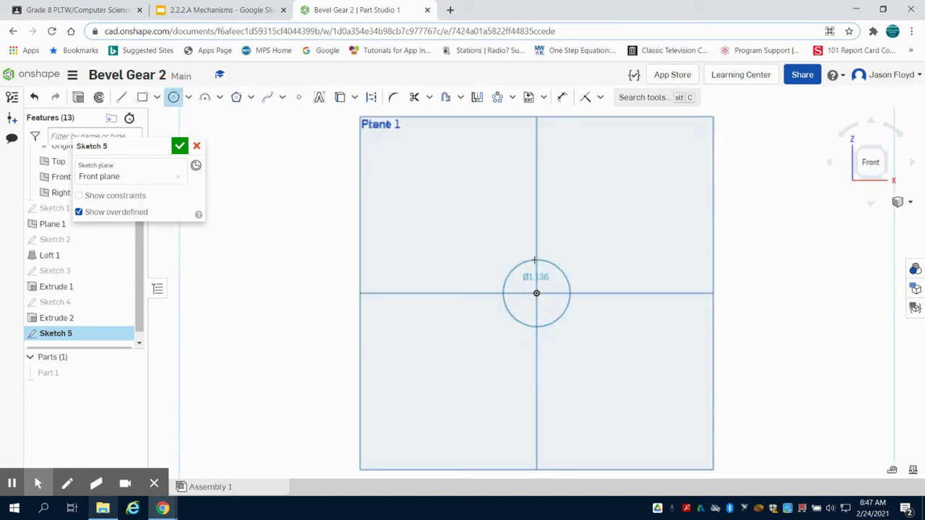
pyautogui.click(535, 260)
pyautogui.write('2')
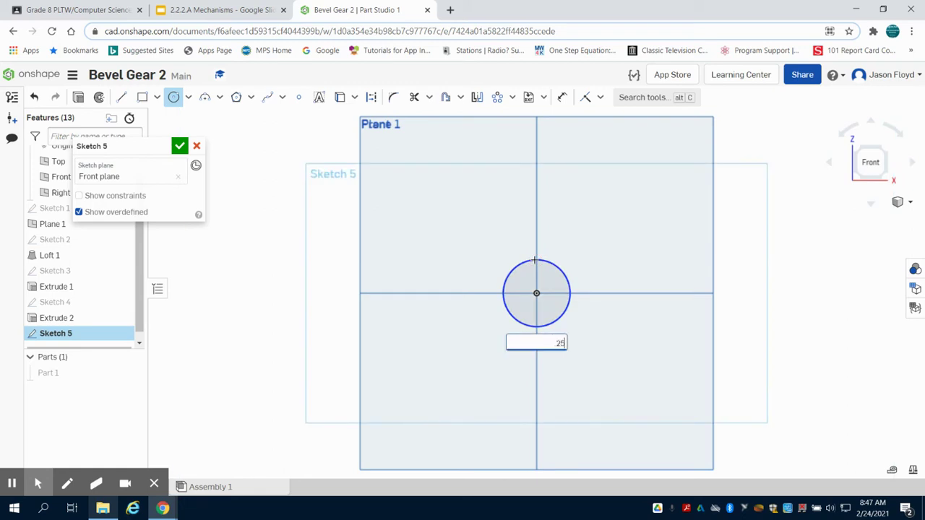
pyautogui.write('5')
pyautogui.press('Return')
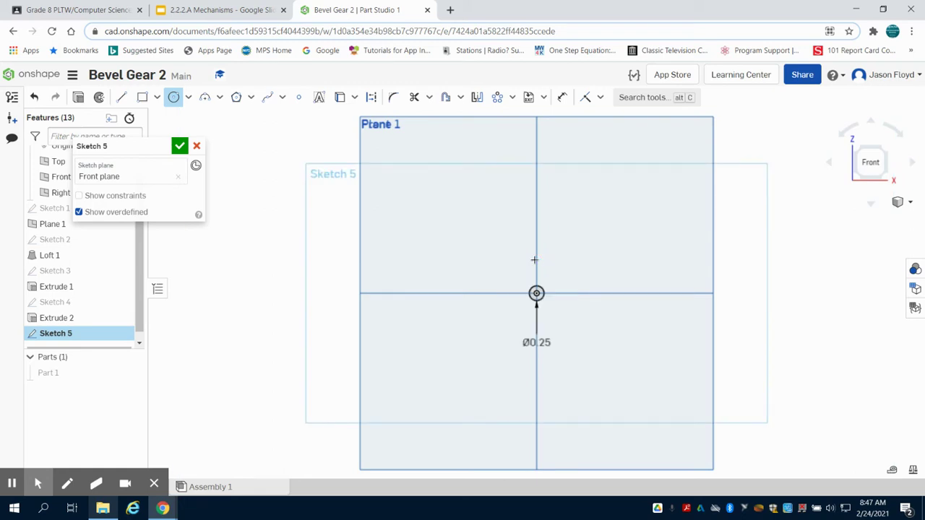
# Extrude the 0.25 in circle on the Front plane 5 in as a new shaft part
pyautogui.click(80, 99)
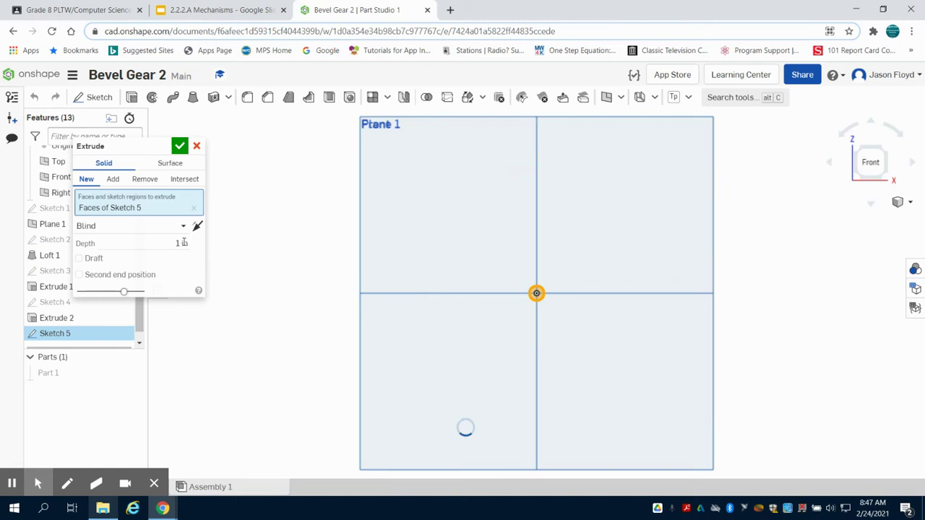
pyautogui.click(184, 243)
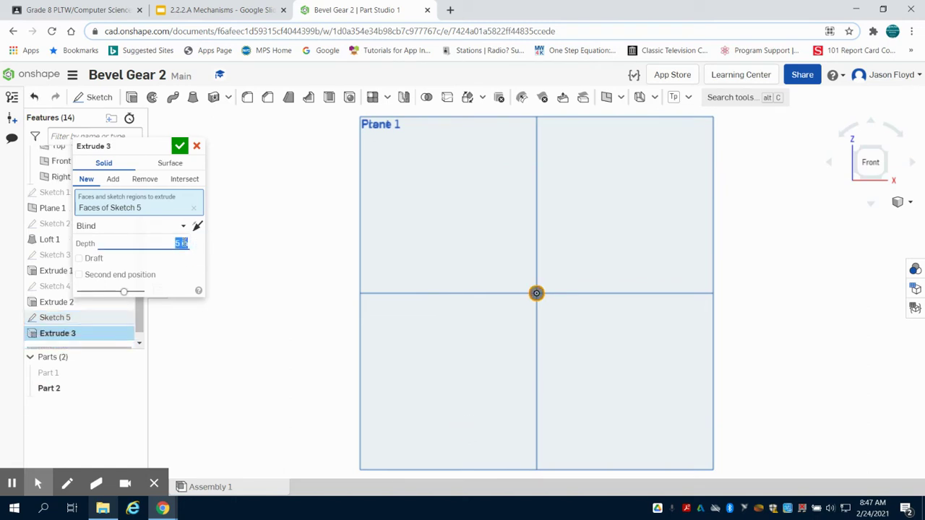
pyautogui.click(179, 146)
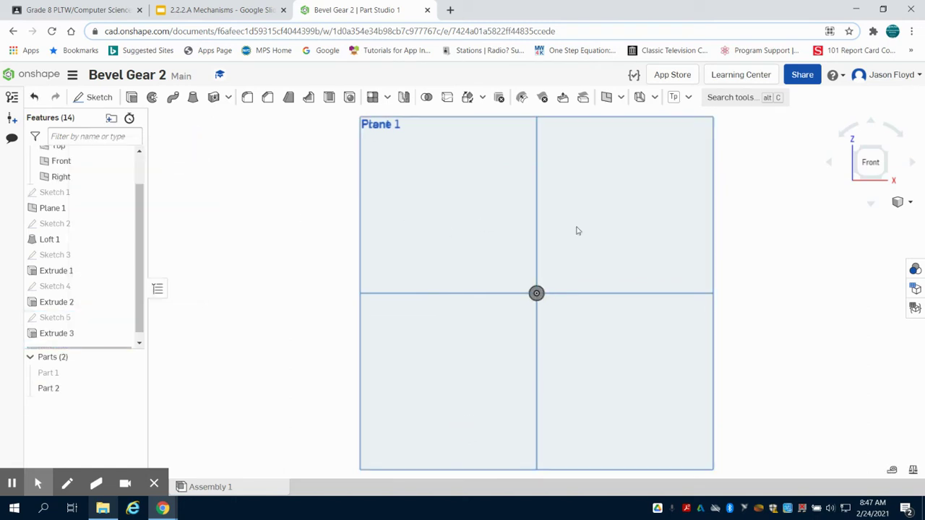
pyautogui.moveTo(757, 230); pyautogui.dragTo(756, 256, button='right')
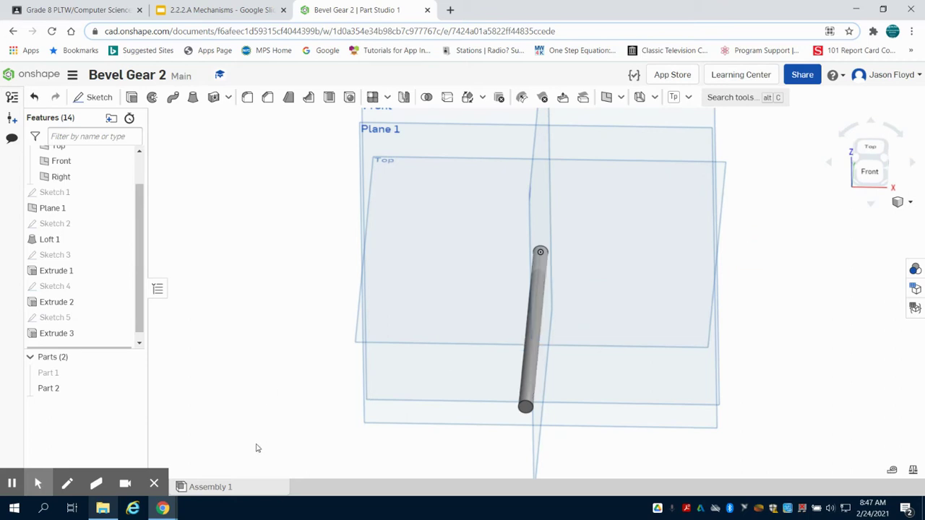
# Open Assembly 1 and insert two instances of the shaft, Part 2, placed side by side
pyautogui.click(243, 489)
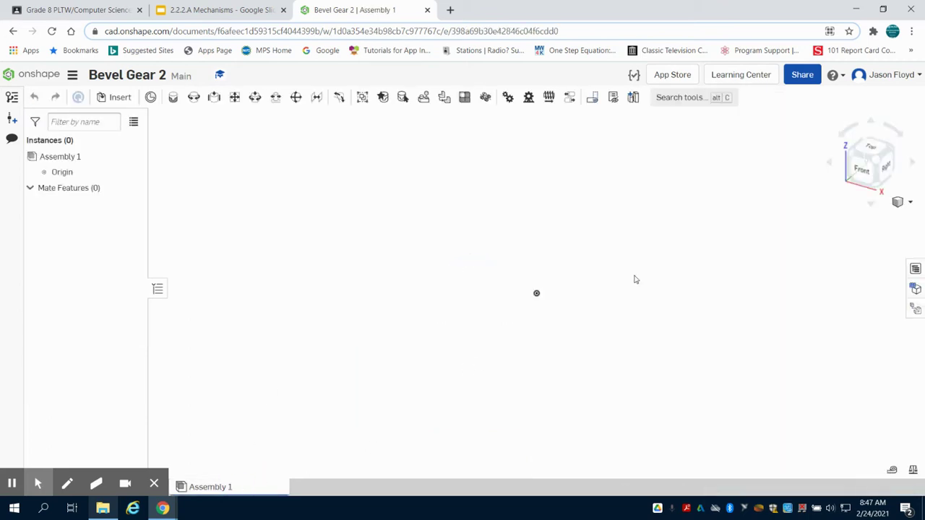
pyautogui.click(118, 97)
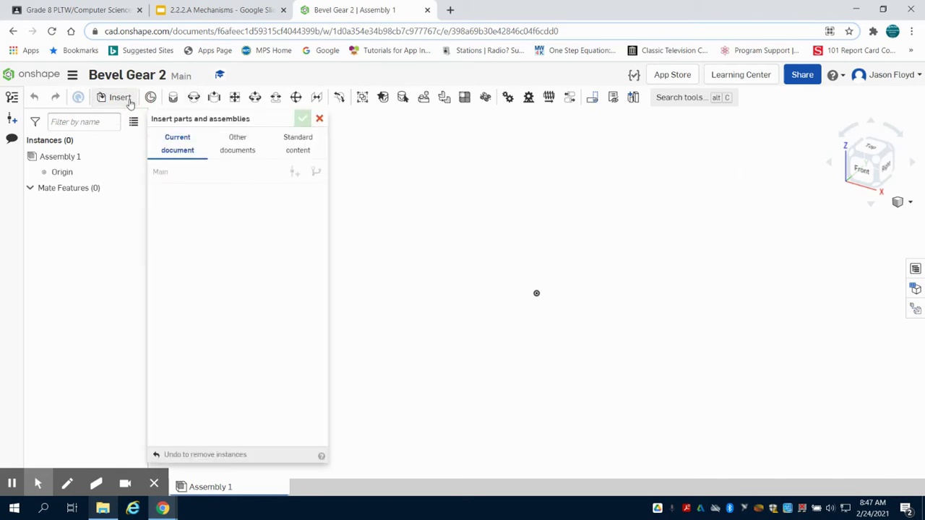
pyautogui.click(227, 315)
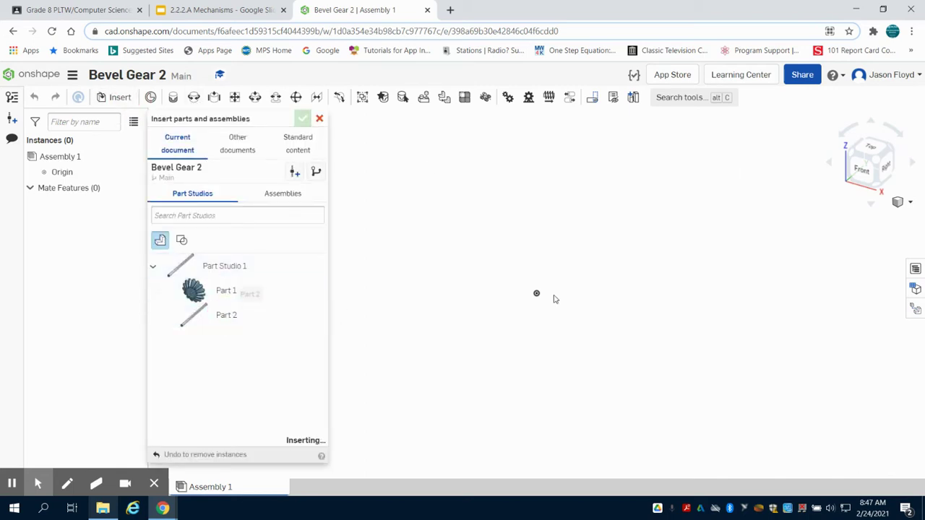
pyautogui.click(790, 273)
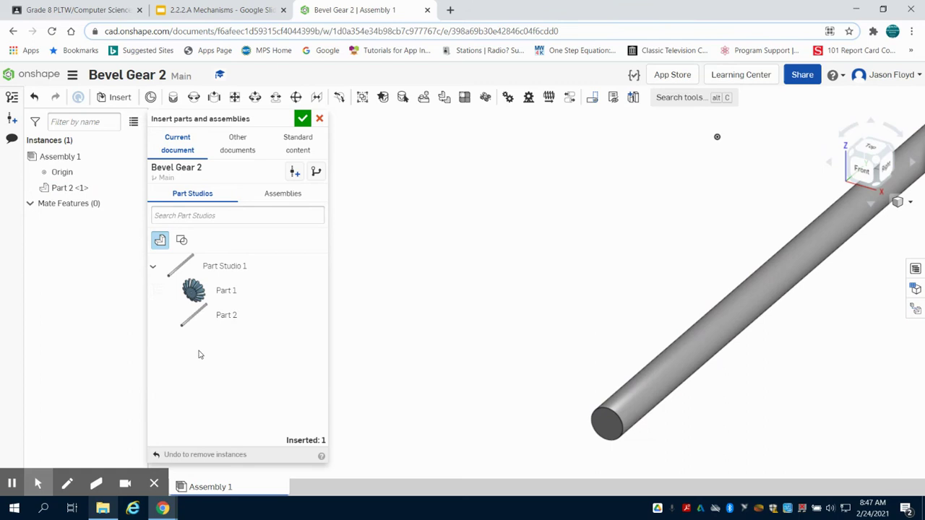
pyautogui.click(226, 315)
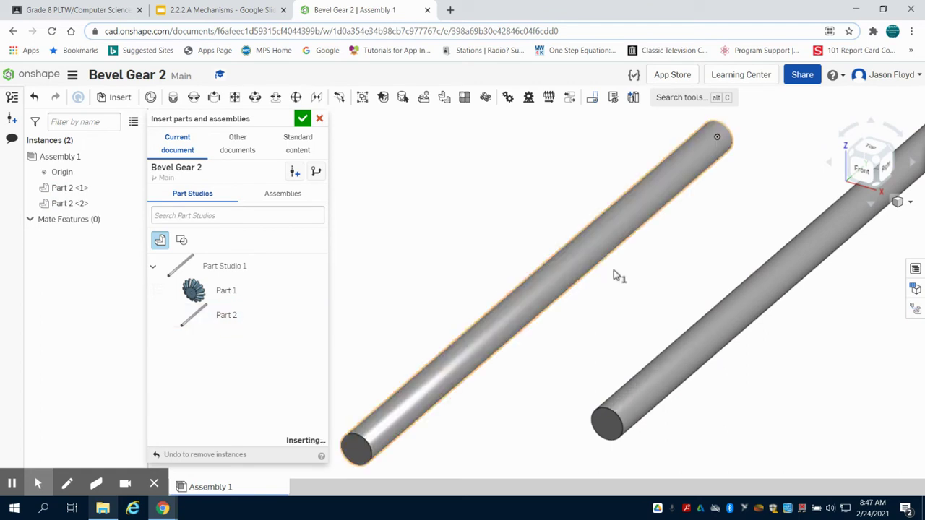
pyautogui.click(684, 167)
# Insert two instances of the bevel gear, Part 1, near the shafts and finish inserting parts
pyautogui.click(222, 290)
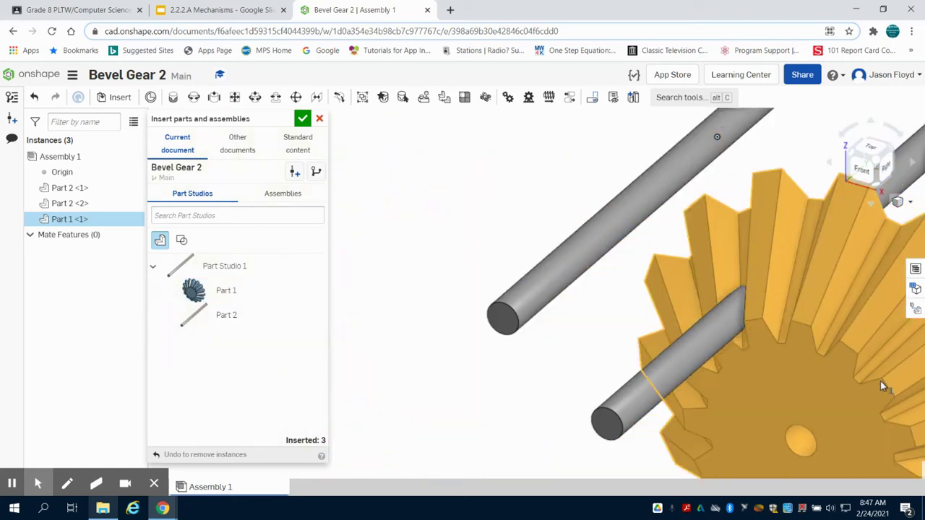
pyautogui.click(876, 385)
pyautogui.click(226, 294)
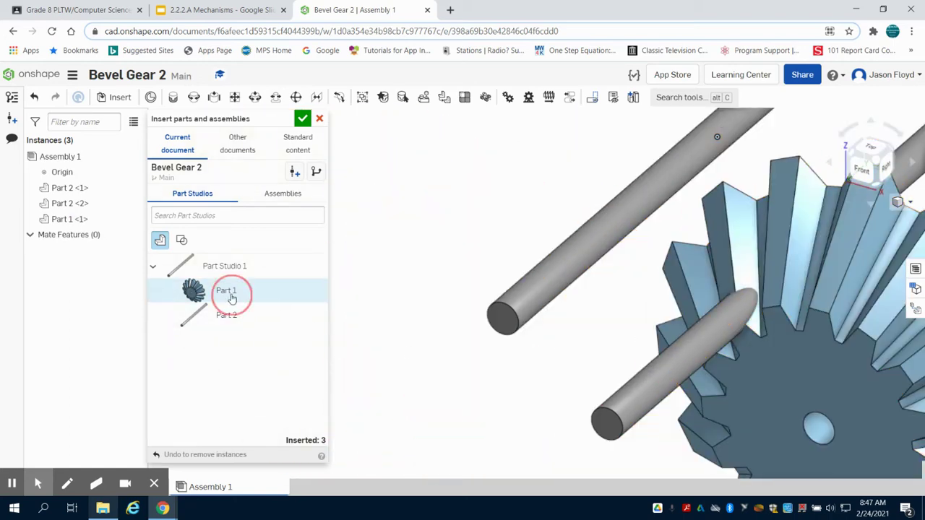
pyautogui.click(473, 422)
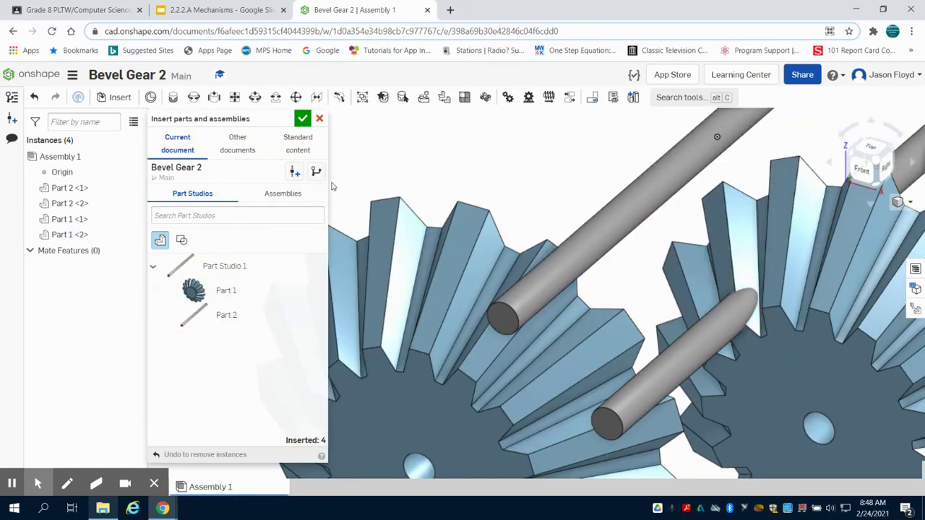
pyautogui.click(302, 117)
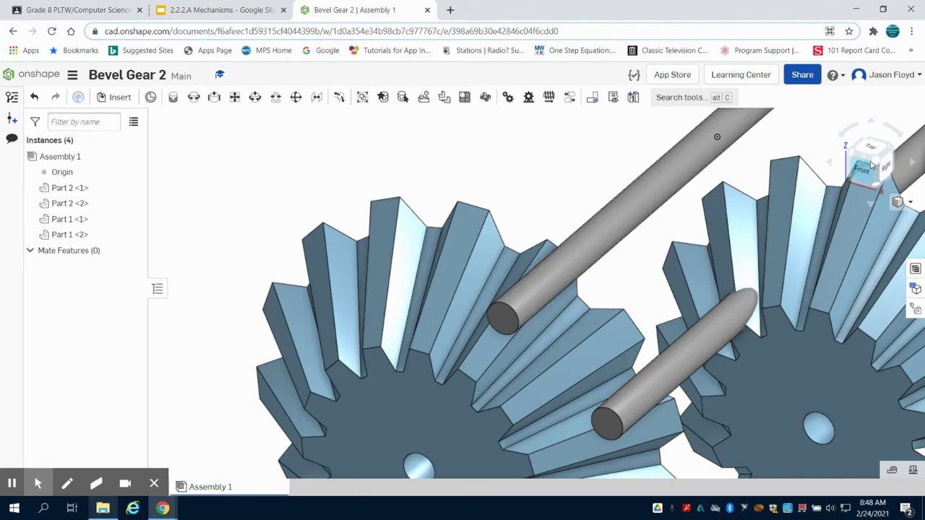
# Spread the parts out, moving one gear and one shaft away as a pair and the other gear clear of its shaft
pyautogui.press('f')
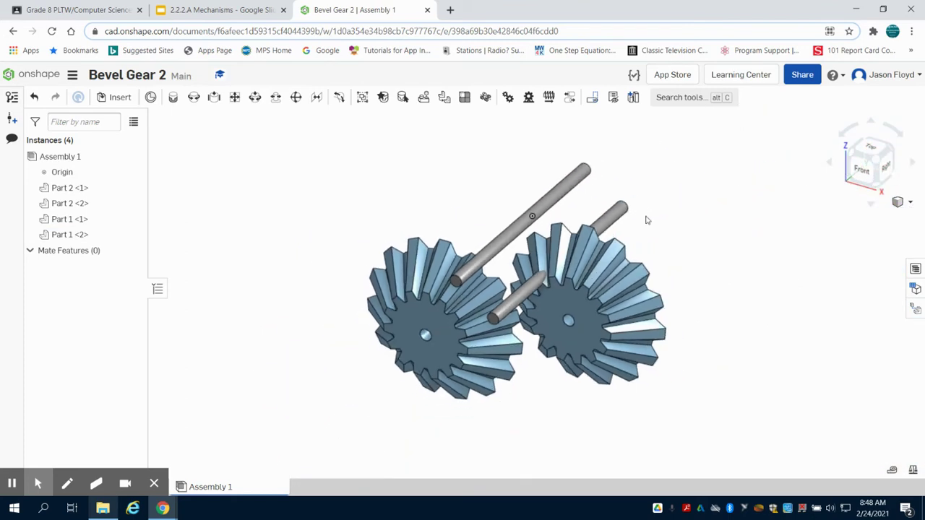
pyautogui.moveTo(612, 327); pyautogui.dragTo(867, 415)
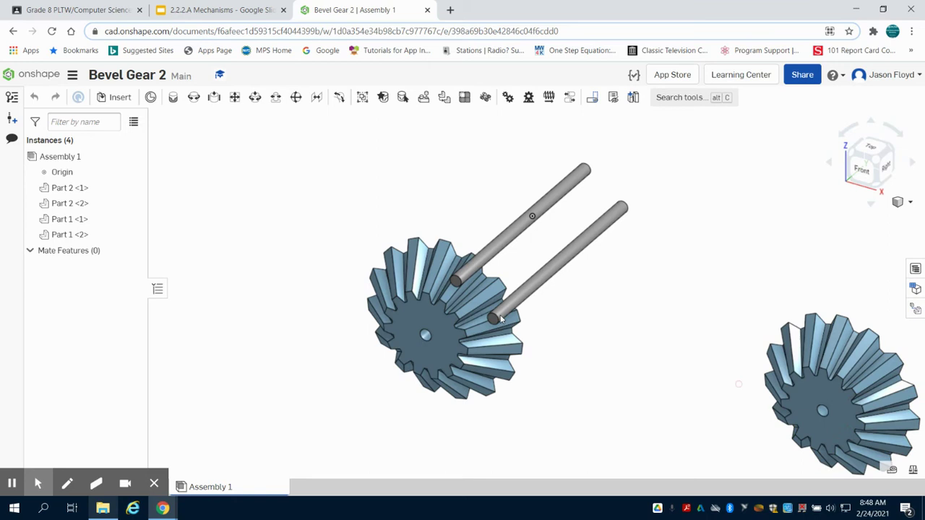
pyautogui.moveTo(501, 319); pyautogui.dragTo(786, 307)
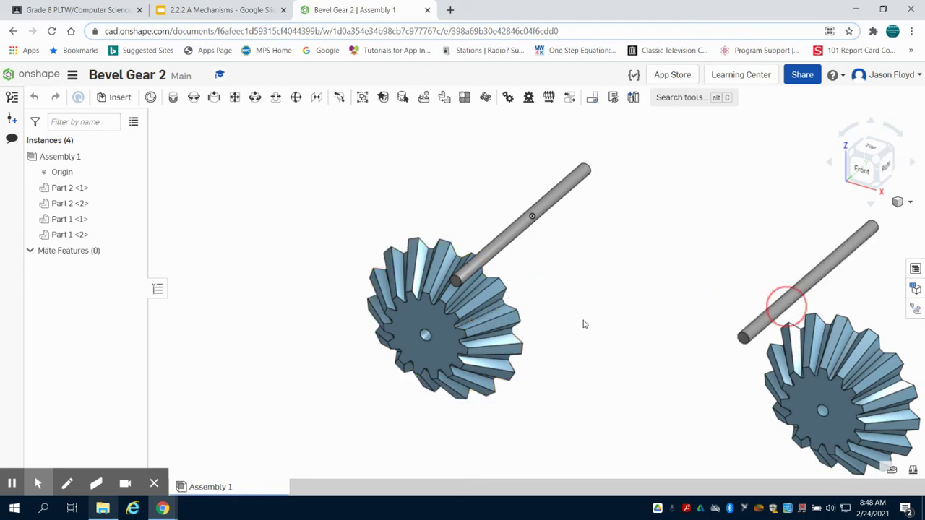
pyautogui.moveTo(404, 326); pyautogui.dragTo(340, 327)
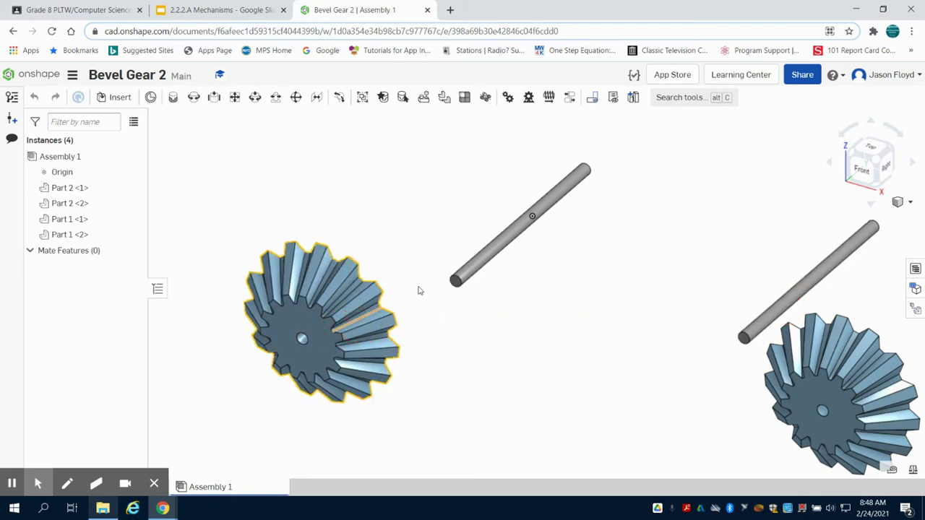
pyautogui.click(418, 291)
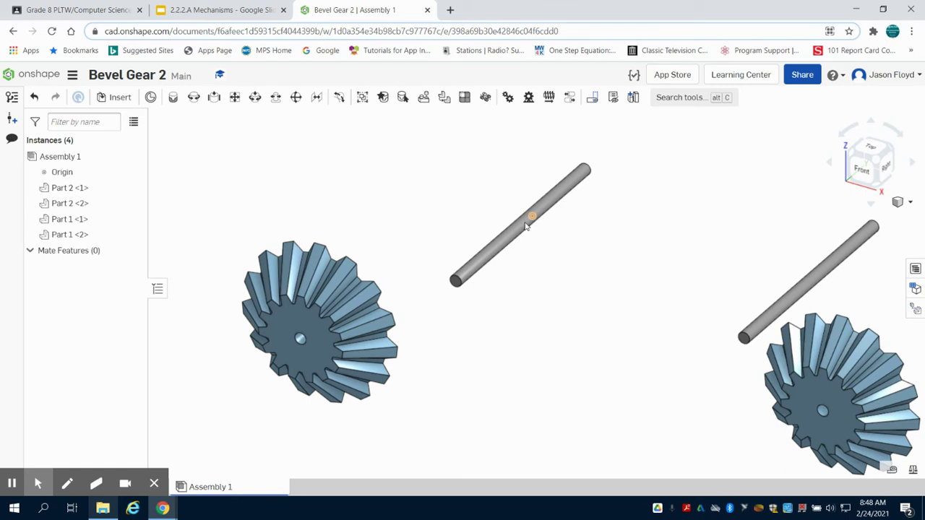
# Fix the shaft lying at the assembly origin, Part 2 <2>, in place
pyautogui.rightClick(526, 225)
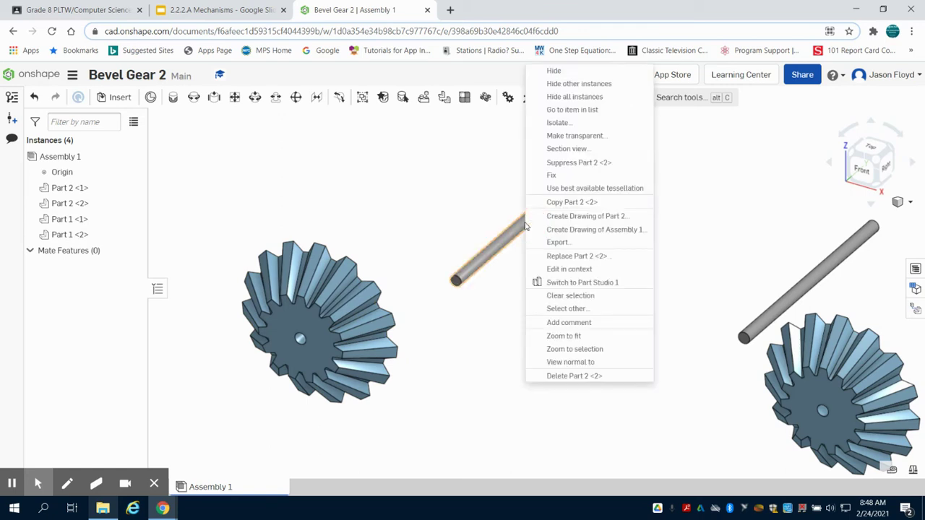
pyautogui.click(557, 175)
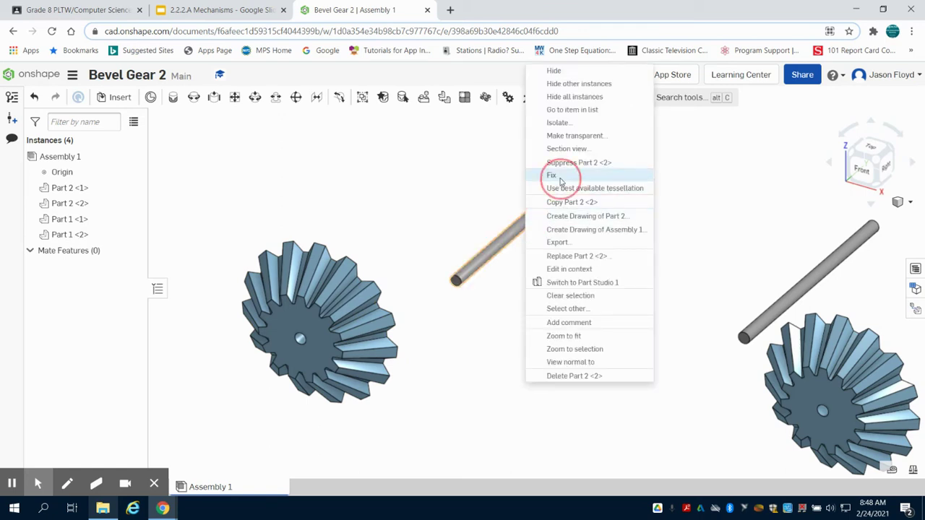
pyautogui.click(512, 187)
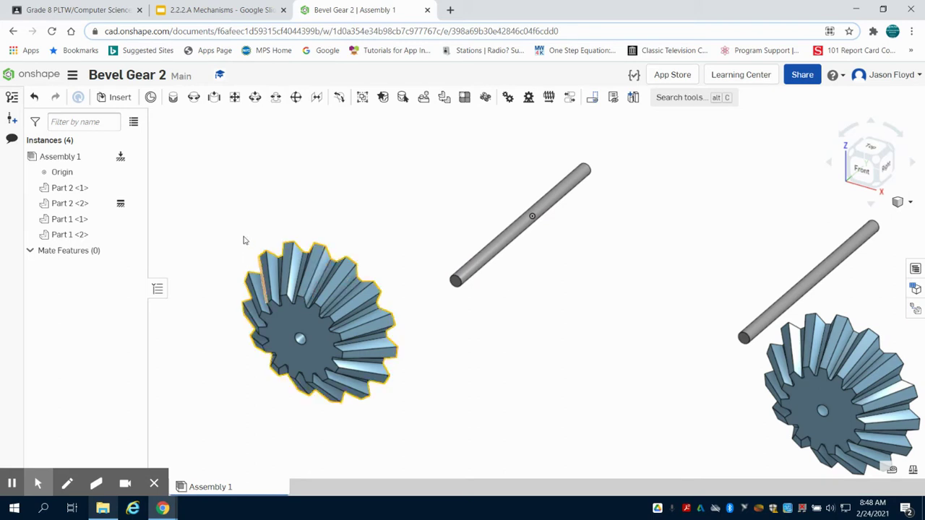
# Add a revolute mate between the fixed shaft's end centre and the nearby gear's bore centre, and try turning the gear
pyautogui.click(194, 97)
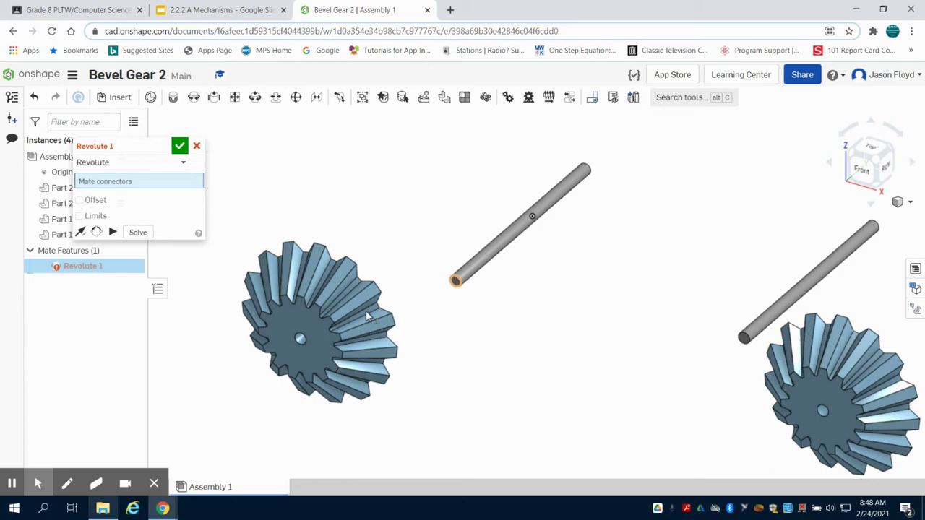
pyautogui.click(455, 281)
pyautogui.click(307, 341)
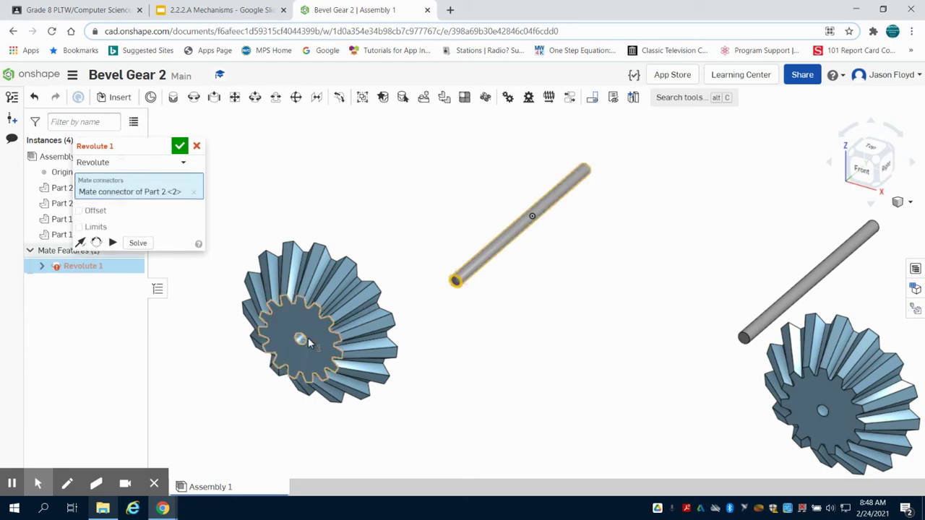
pyautogui.click(179, 147)
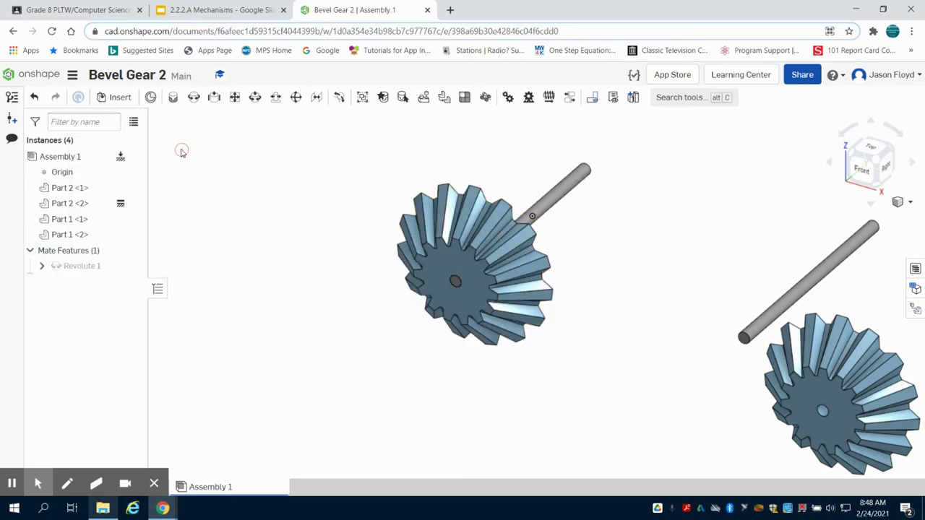
pyautogui.moveTo(516, 311); pyautogui.dragTo(384, 358)
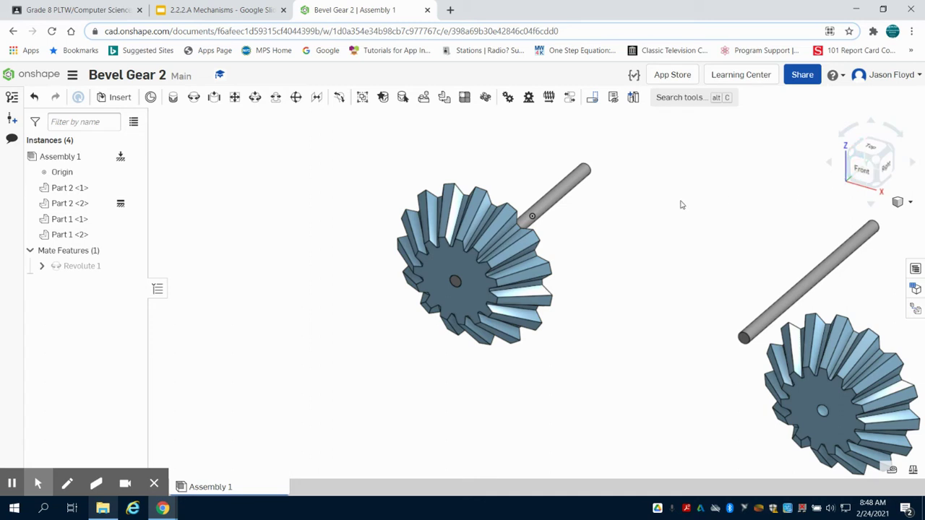
pyautogui.moveTo(456, 318); pyautogui.dragTo(335, 251)
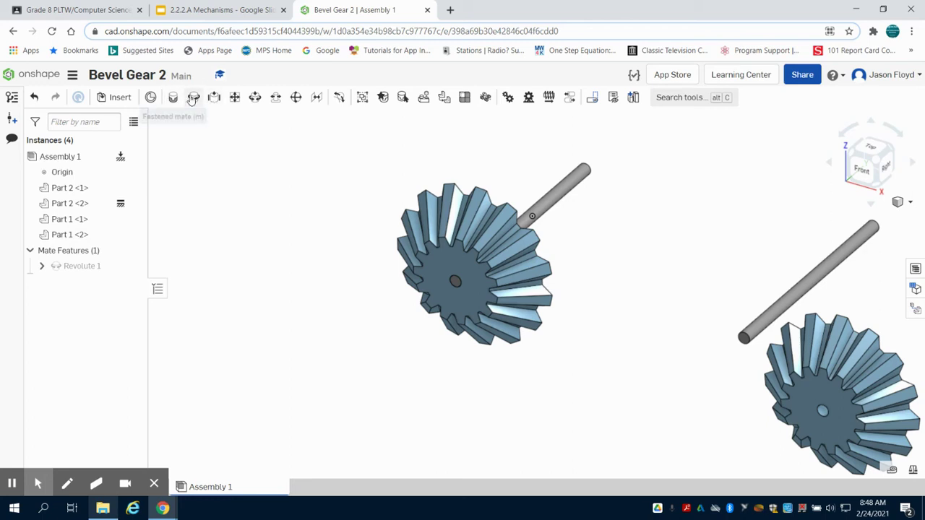
# Add a revolute mate between the second shaft's end centre and the second gear's bore centre
pyautogui.press('r')
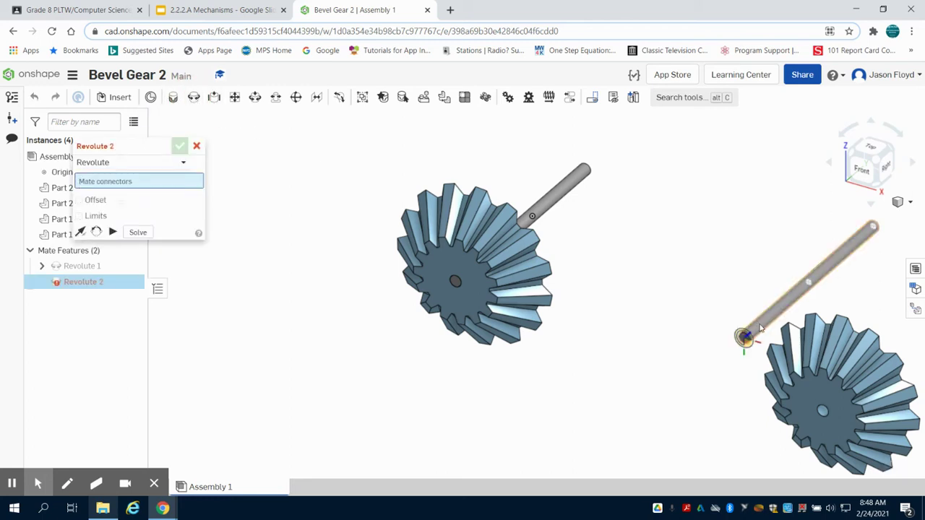
pyautogui.click(749, 335)
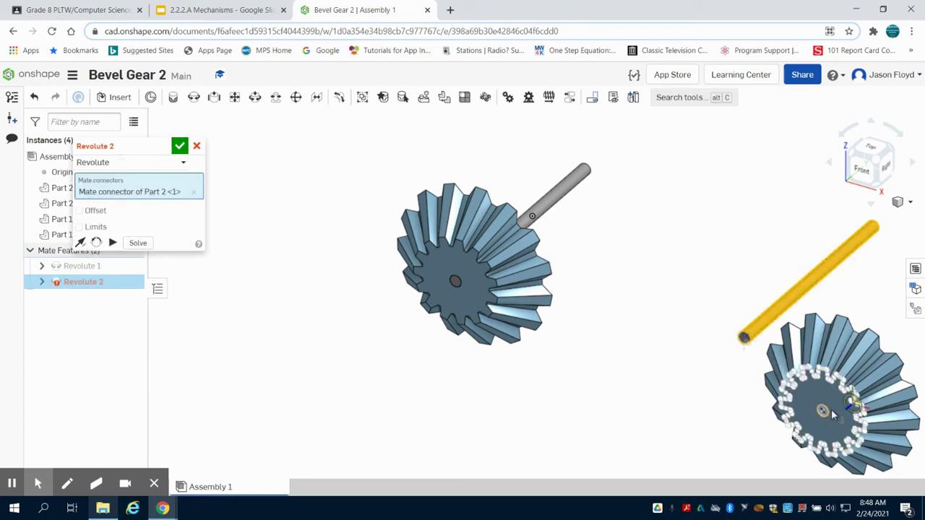
pyautogui.click(824, 410)
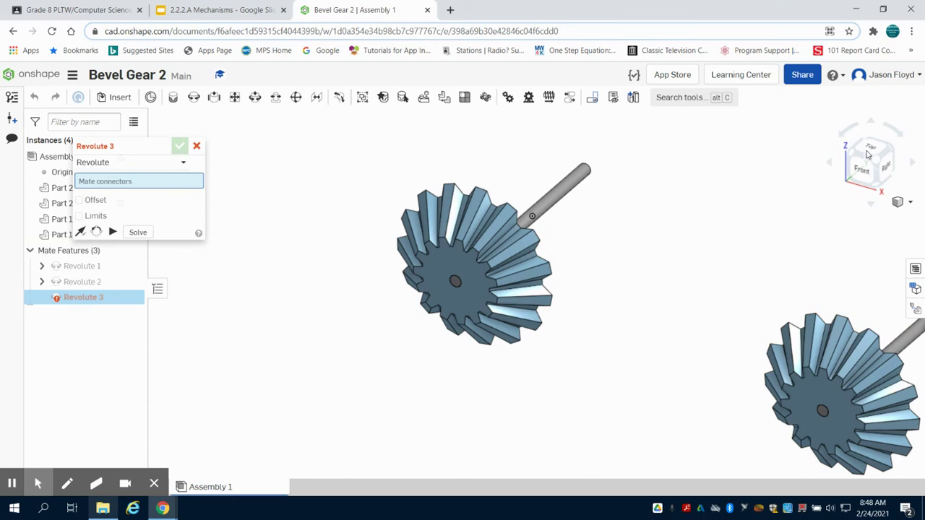
pyautogui.scroll(-3, 797, 179)
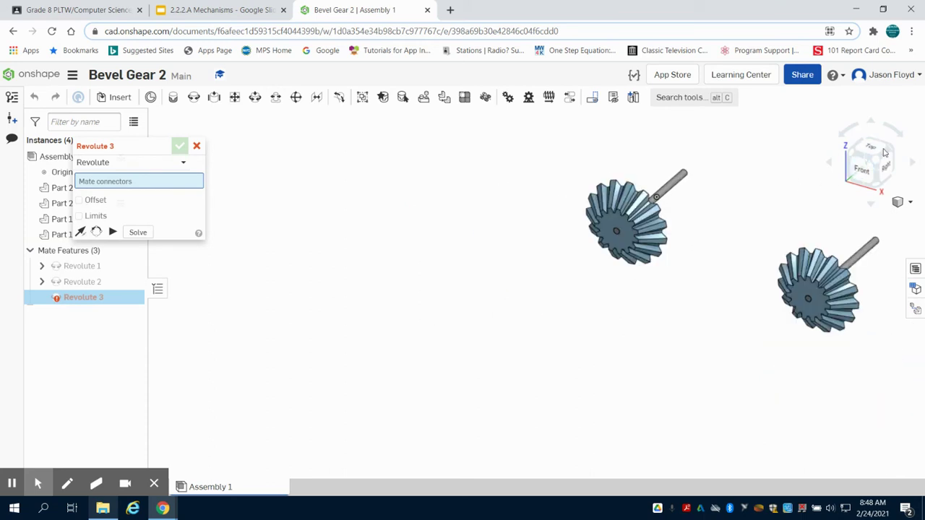
pyautogui.scroll(2, 852, 259)
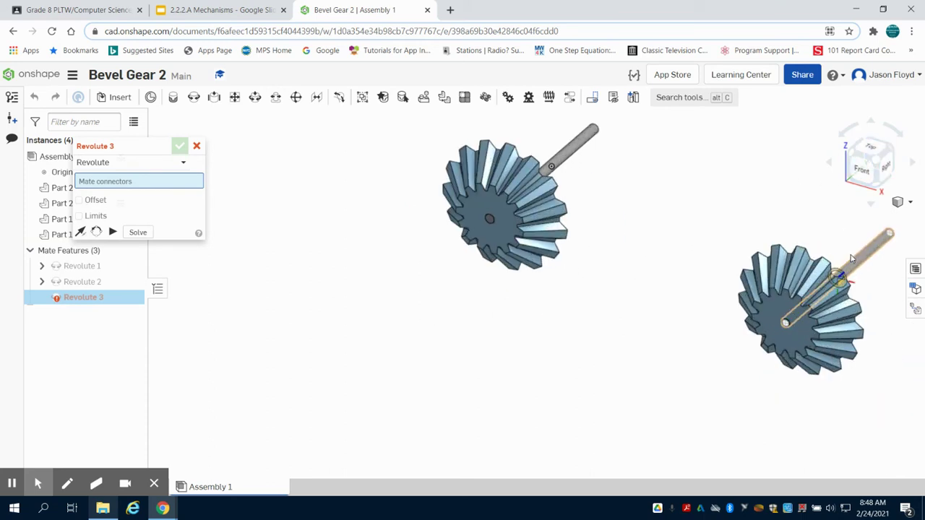
pyautogui.rightClick(782, 310)
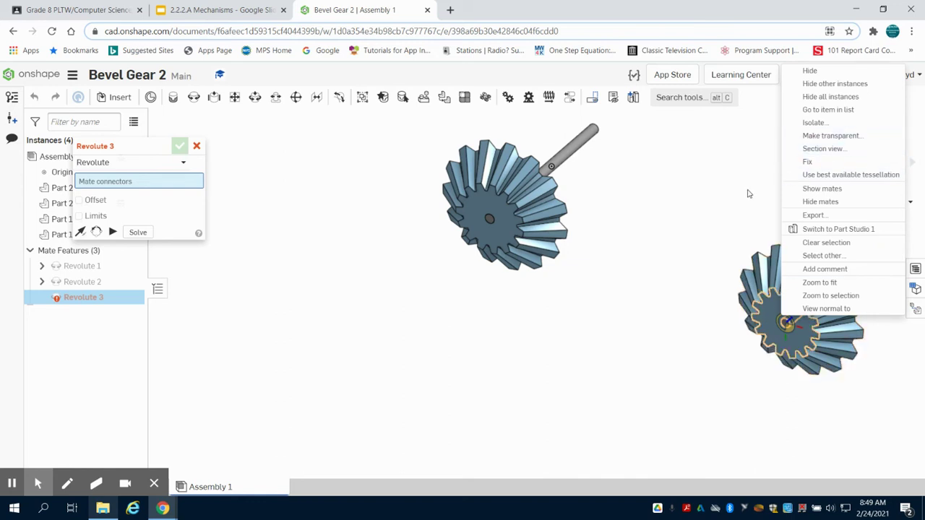
pyautogui.click(726, 196)
pyautogui.click(905, 383)
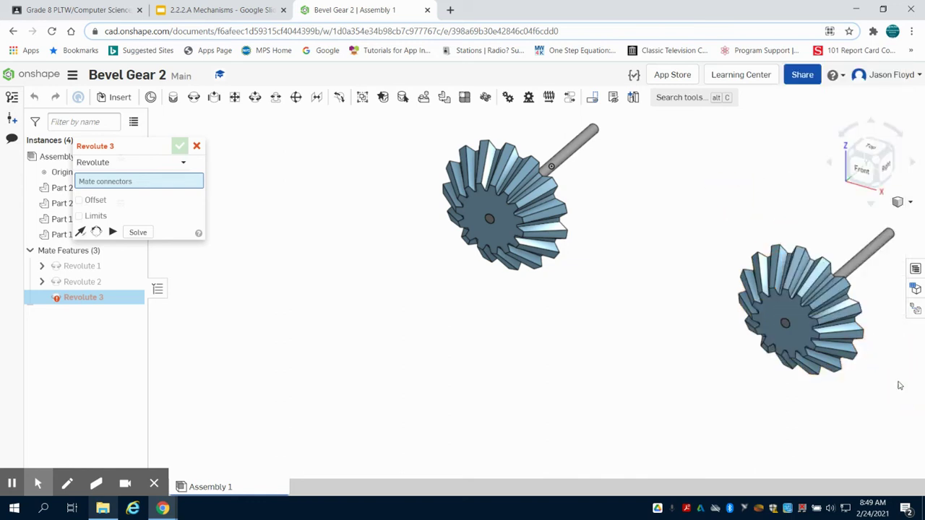
pyautogui.click(792, 313)
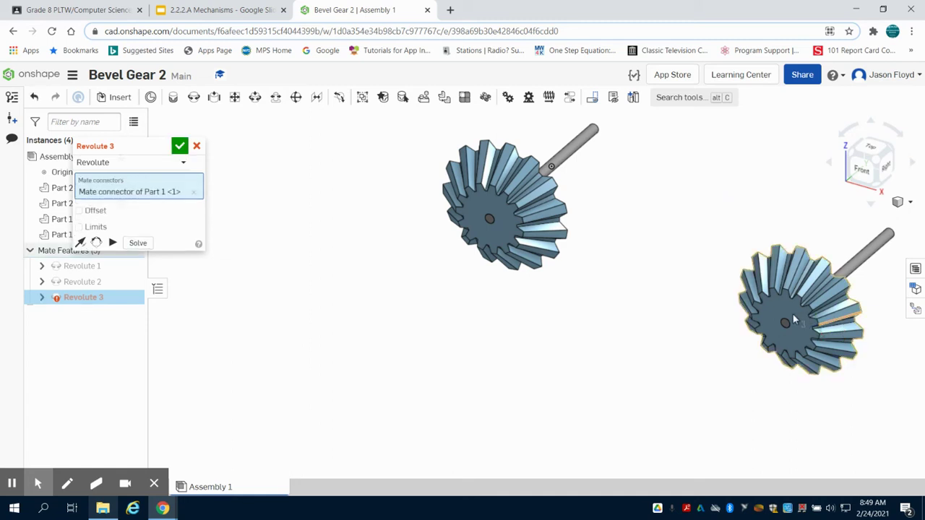
pyautogui.rightClick(792, 313)
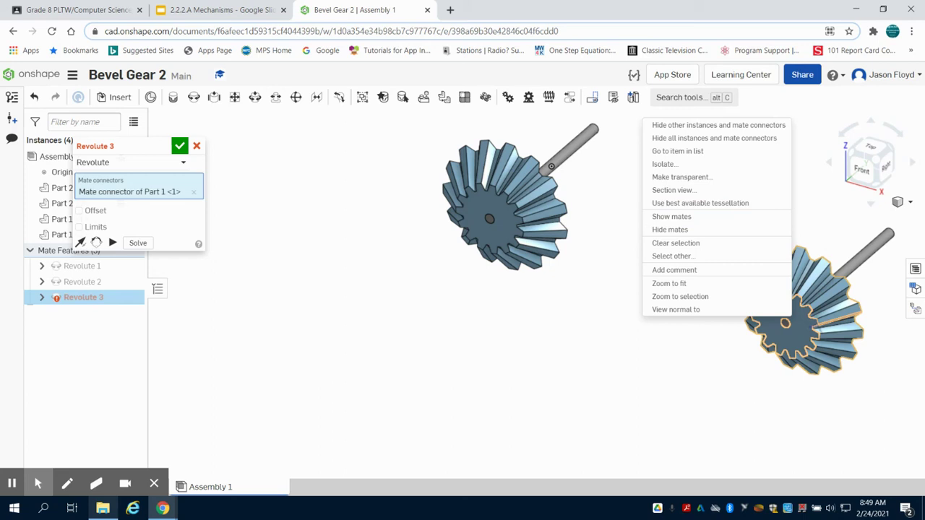
pyautogui.press('Escape')
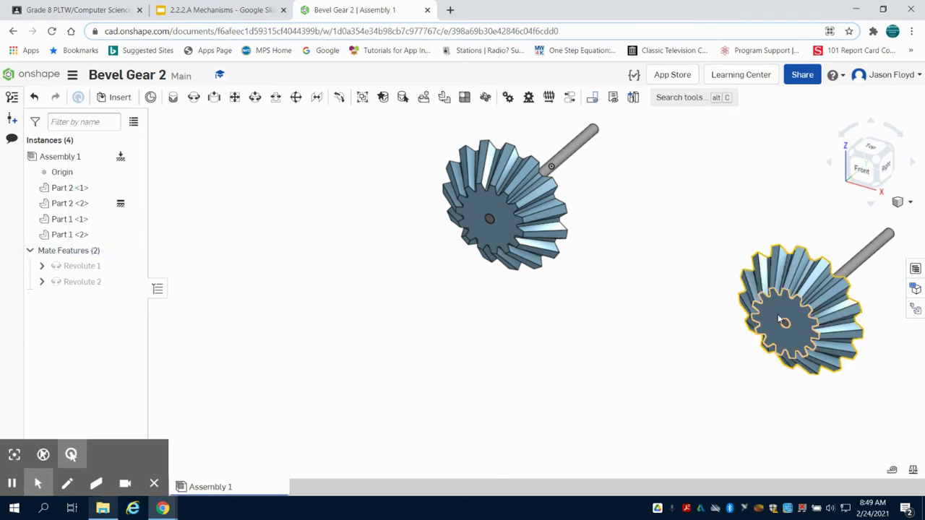
# Rotate the free gear, Part 1 <1>, together with its shaft by 90 degrees about the vertical axis
pyautogui.click(783, 320)
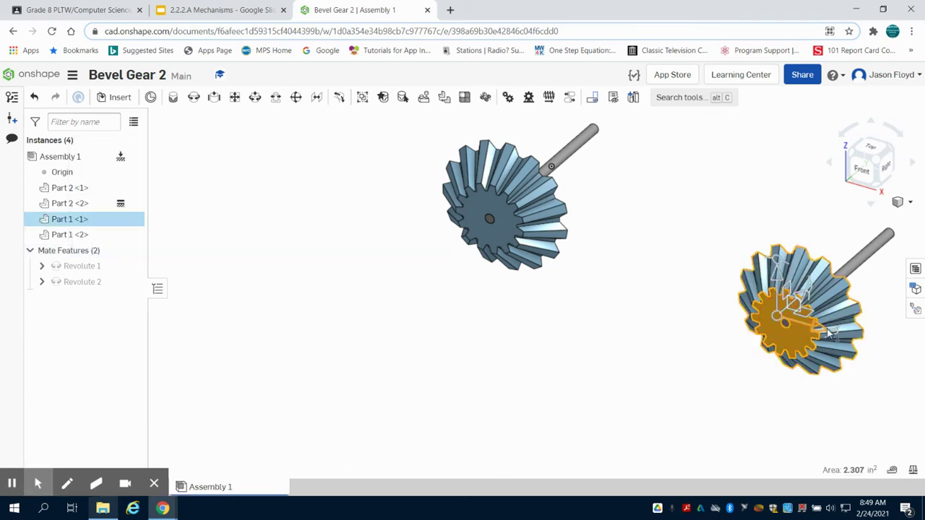
pyautogui.moveTo(835, 336); pyautogui.dragTo(768, 368)
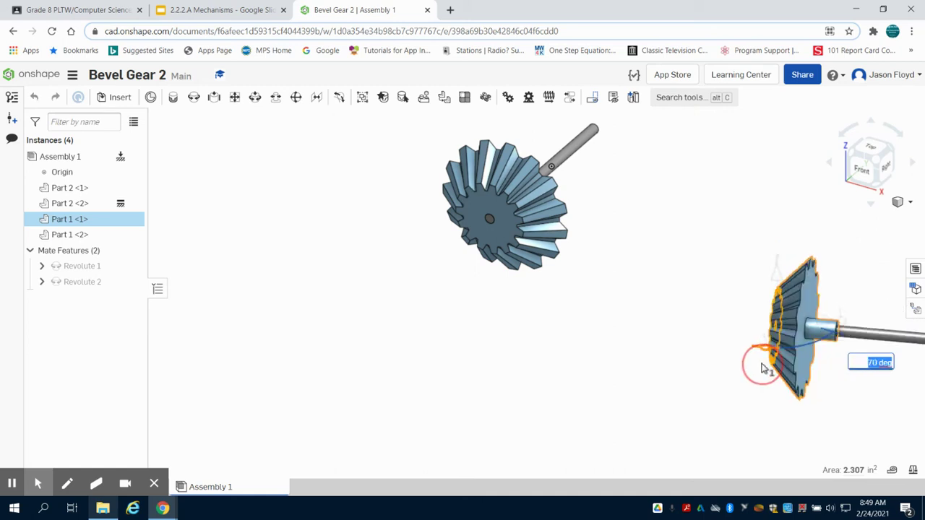
pyautogui.moveTo(751, 369); pyautogui.dragTo(728, 372)
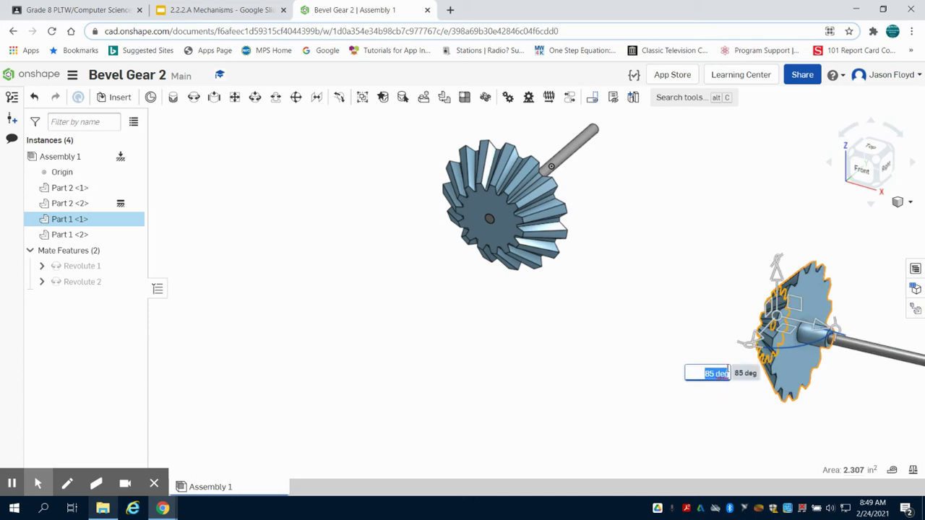
pyautogui.press('Return')
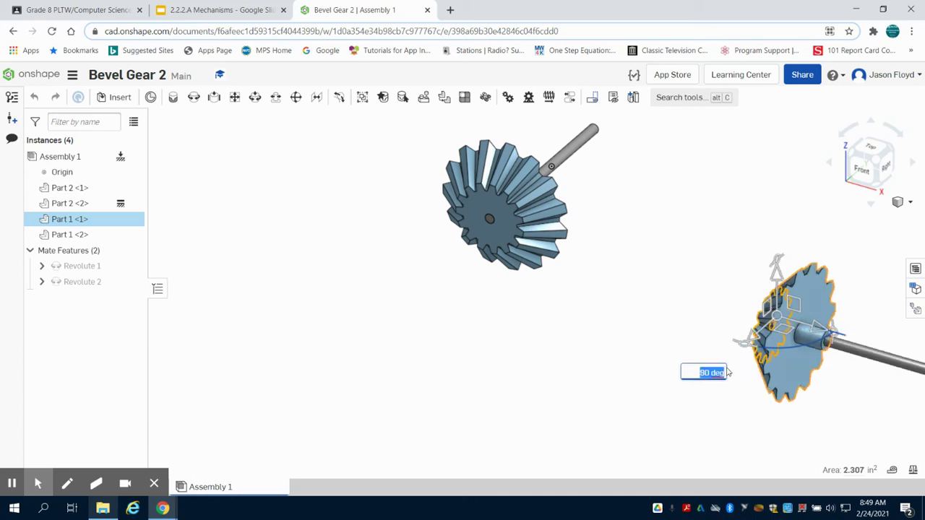
pyautogui.rightClick(617, 249)
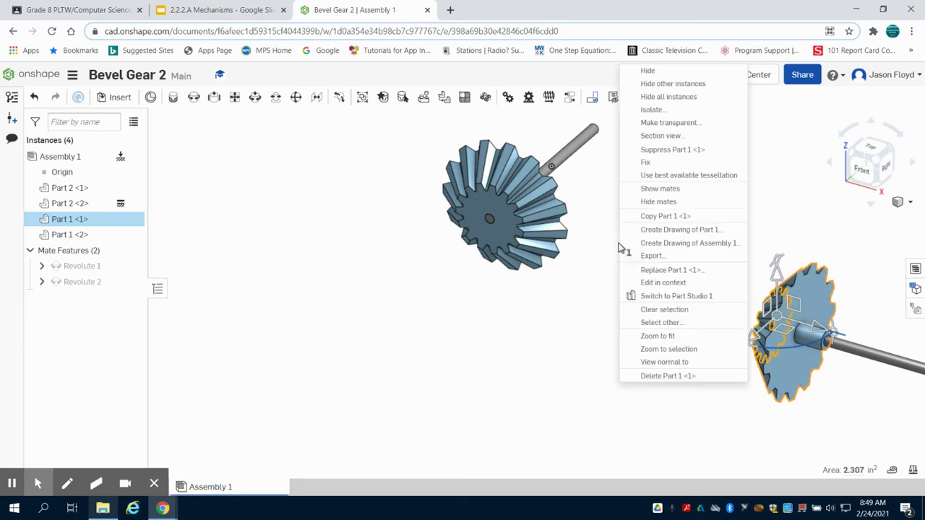
pyautogui.click(565, 325)
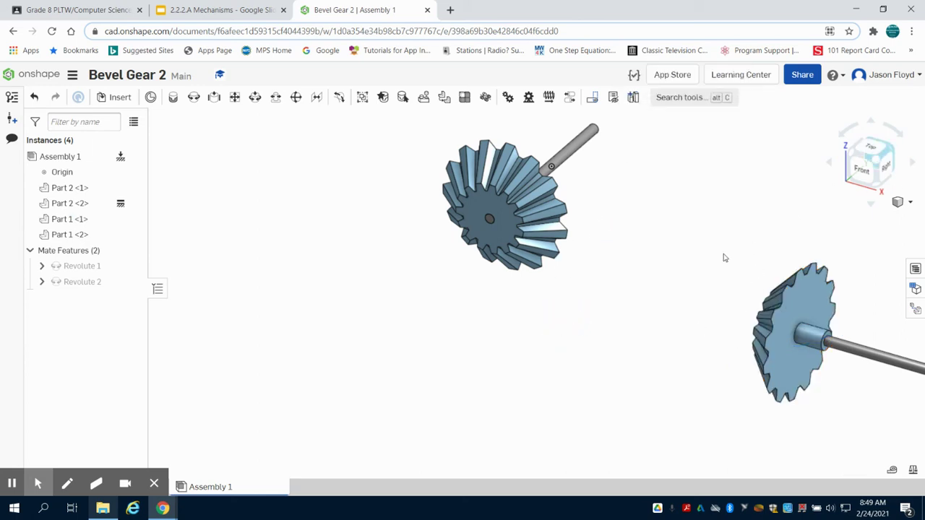
# In the front view, move the rotated gear and shaft beside the fixed shaft's gear, level with its centre
pyautogui.click(860, 170)
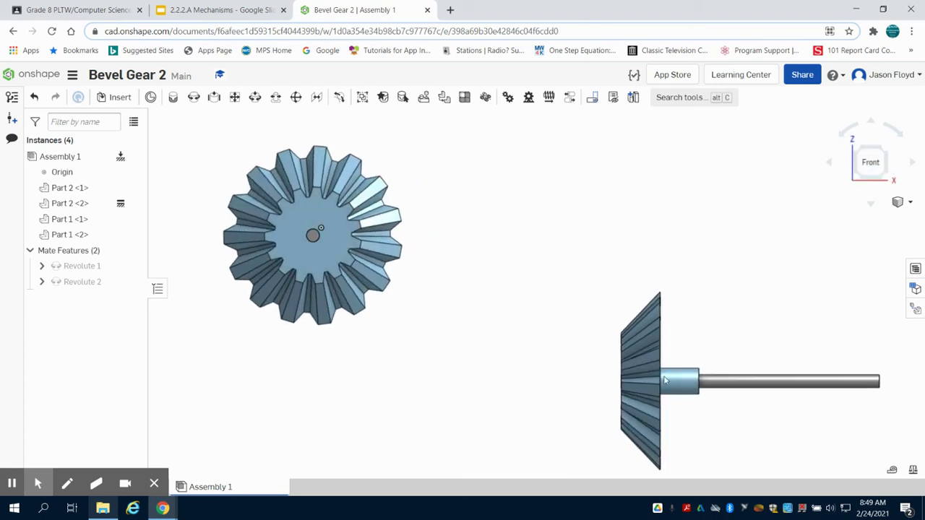
pyautogui.click(712, 352)
pyautogui.moveTo(534, 227); pyautogui.dragTo(496, 250)
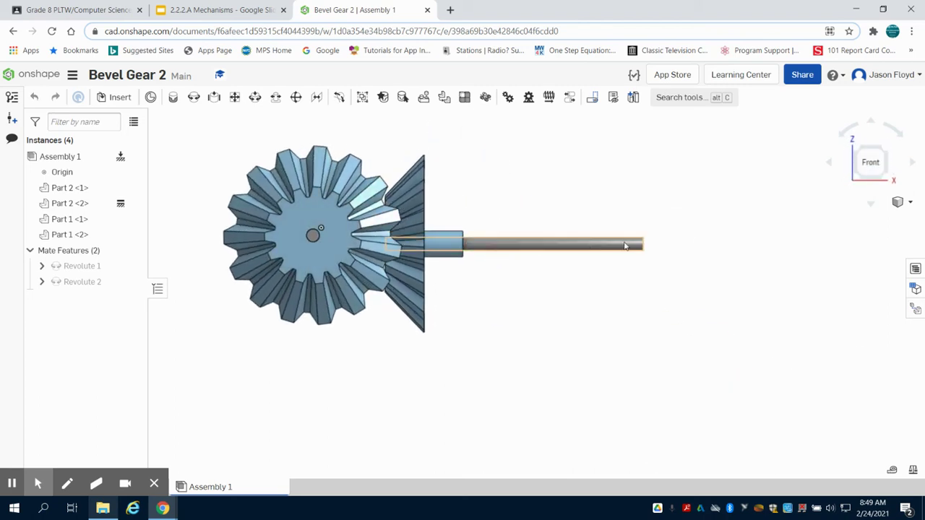
# In the right view, move the rotated gear and shaft in front of the other gear, with the two shaft axes at equal height
pyautogui.moveTo(827, 217); pyautogui.dragTo(771, 225, button='right')
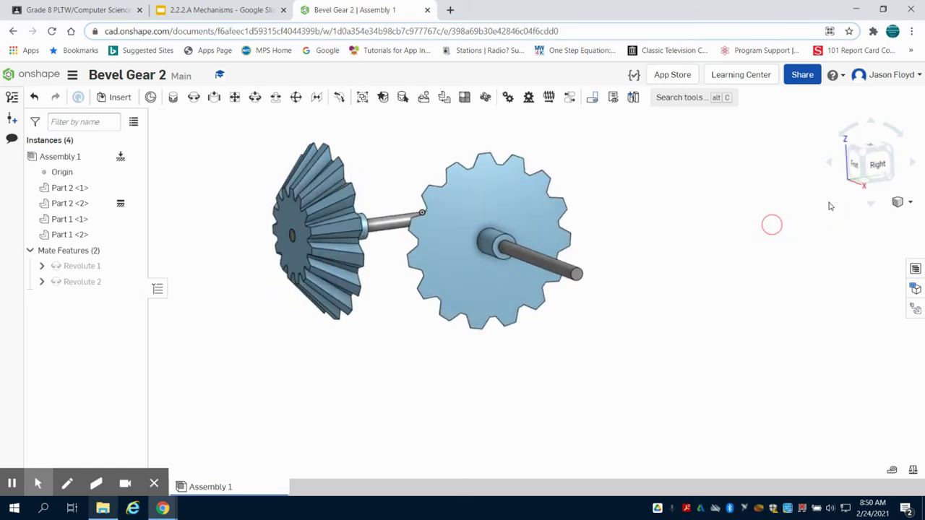
pyautogui.click(878, 166)
pyautogui.click(563, 325)
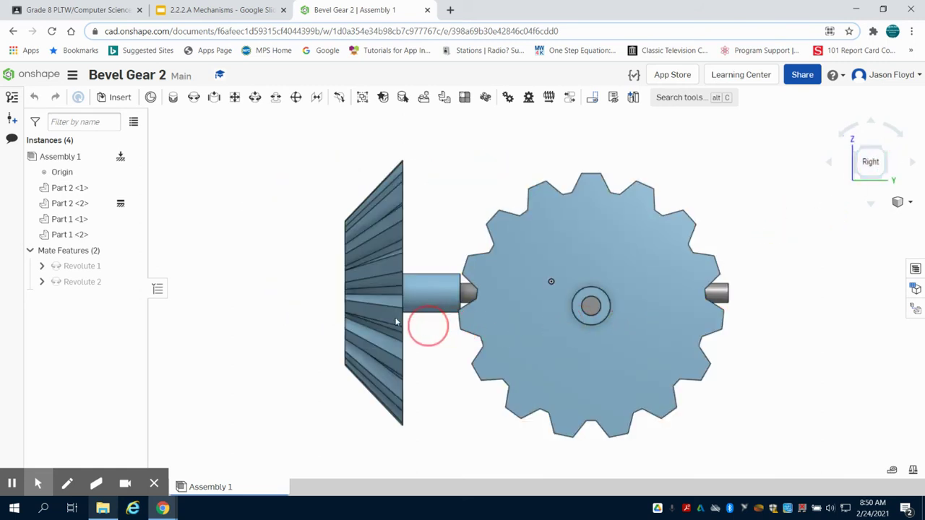
pyautogui.moveTo(396, 322); pyautogui.dragTo(315, 313)
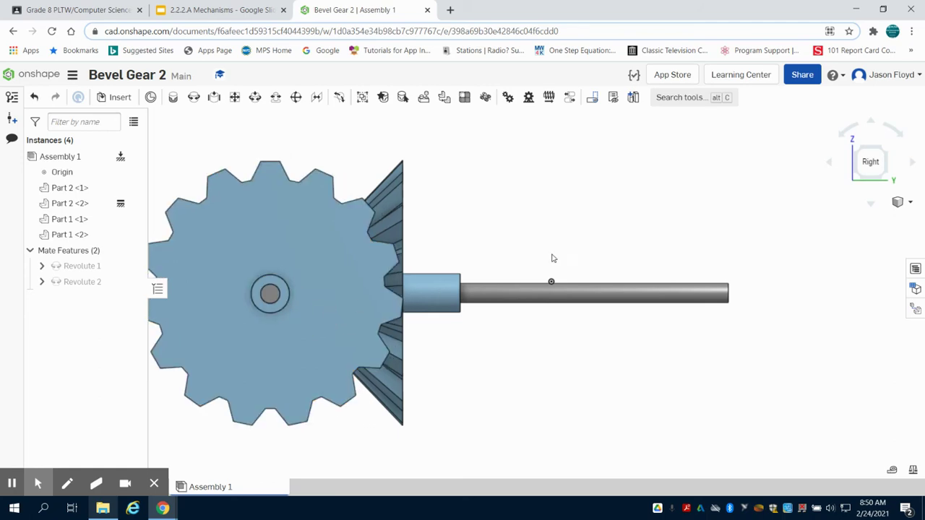
# Check the alignment from the left, and in the back view slide the rotated gear and shaft against the other gear's teeth
pyautogui.moveTo(555, 254); pyautogui.dragTo(649, 259, button='right')
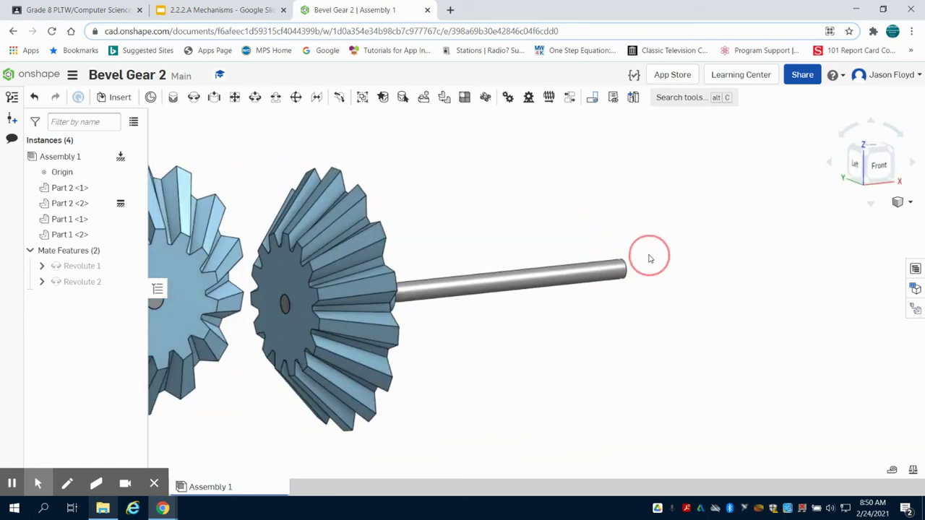
pyautogui.click(858, 166)
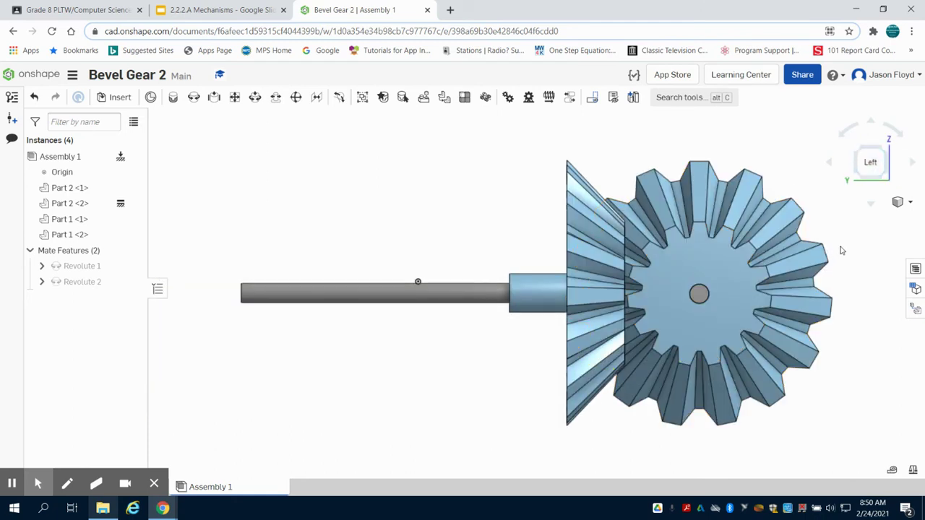
pyautogui.moveTo(871, 230); pyautogui.dragTo(699, 238, button='right')
pyautogui.click(873, 171)
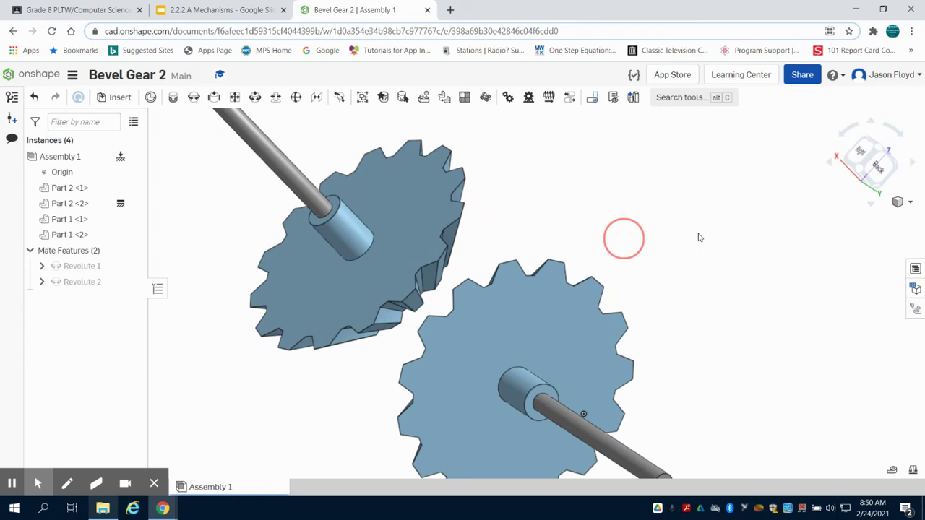
pyautogui.click(890, 171)
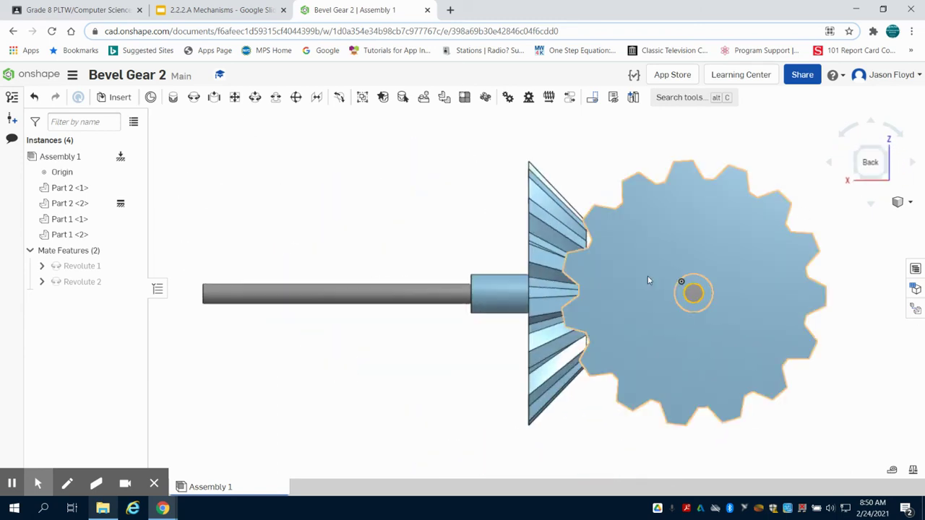
pyautogui.moveTo(489, 293); pyautogui.dragTo(526, 293)
pyautogui.click(861, 165)
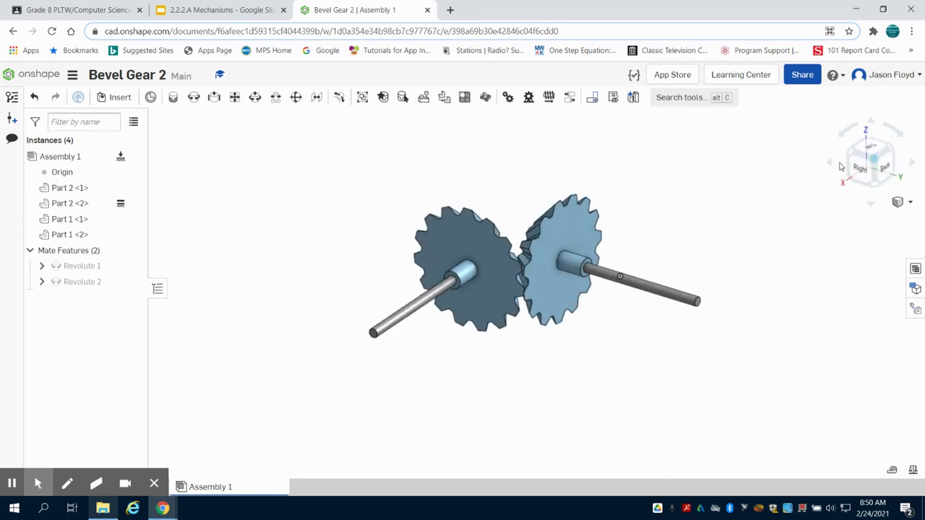
# Turn the fixed shaft's gear slightly so its teeth sit between the teeth of the rotated gear
pyautogui.moveTo(712, 216); pyautogui.dragTo(831, 223, button='right')
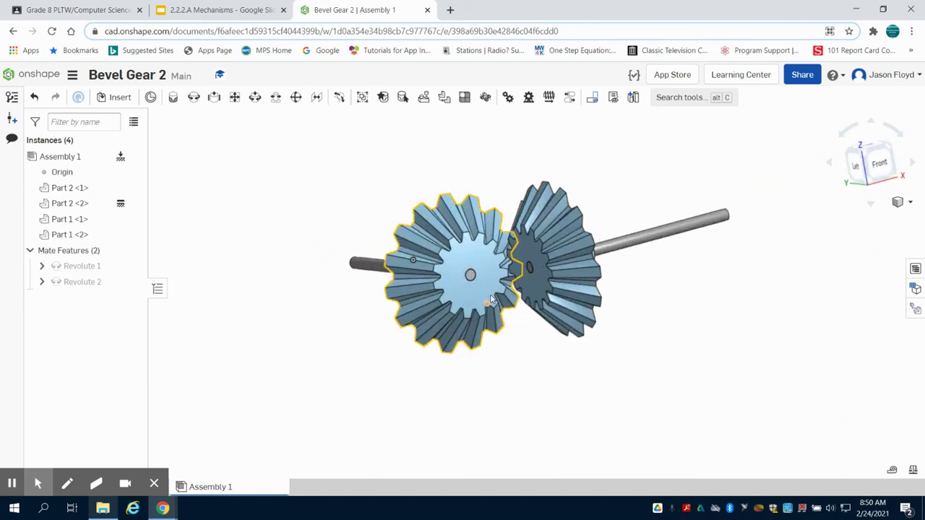
pyautogui.scroll(5, 594, 266)
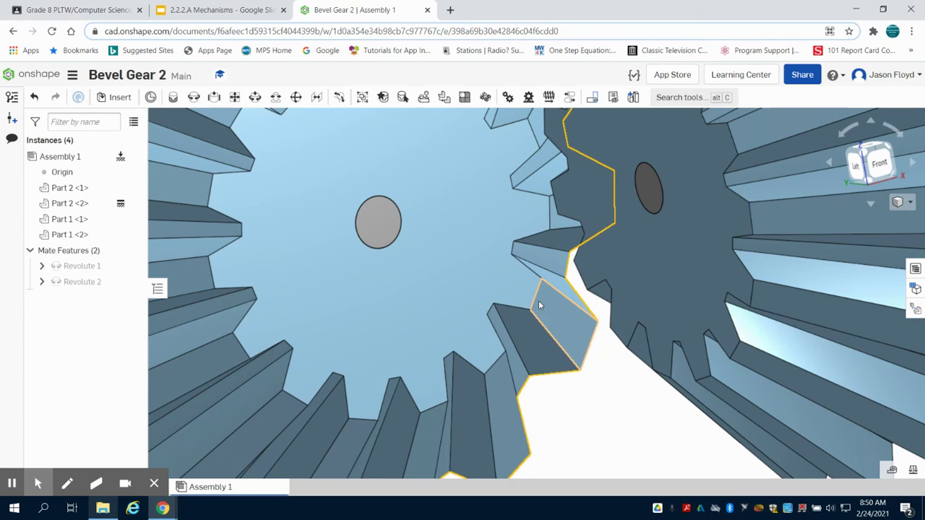
pyautogui.moveTo(547, 299); pyautogui.dragTo(537, 329)
pyautogui.press('f')
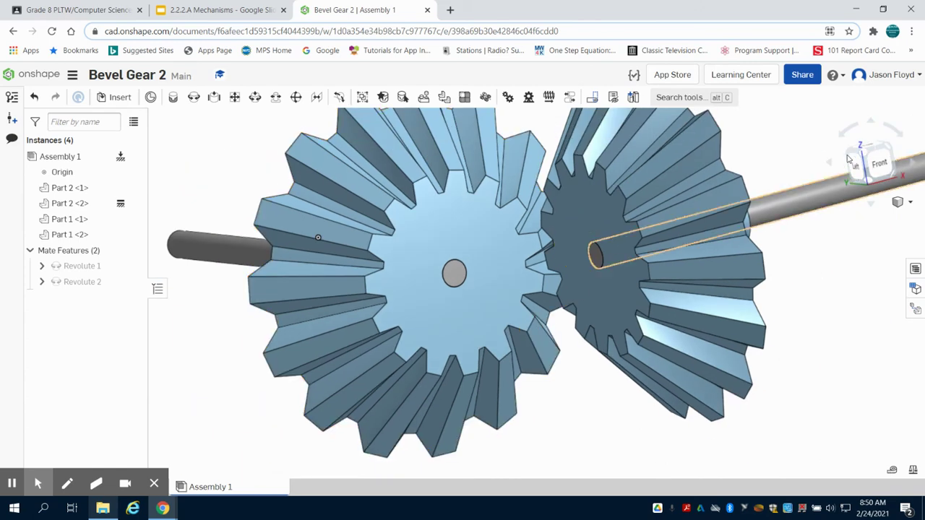
# Fix the rotated gear's shaft, Part 2 <1>, in place
pyautogui.click(867, 155)
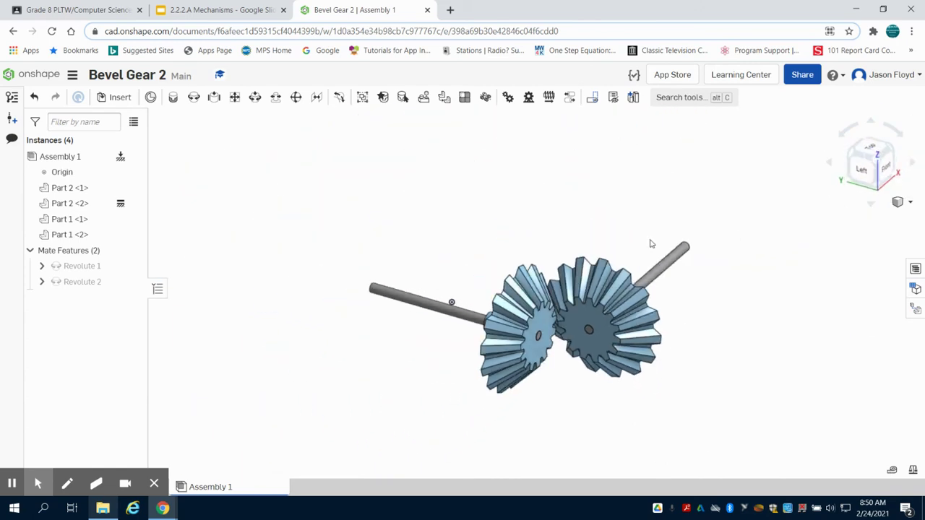
pyautogui.rightClick(662, 261)
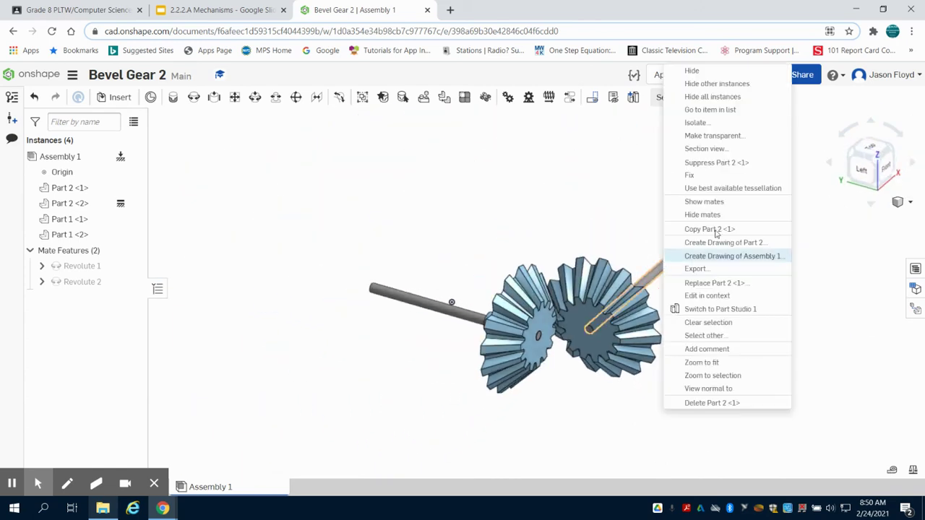
pyautogui.click(725, 175)
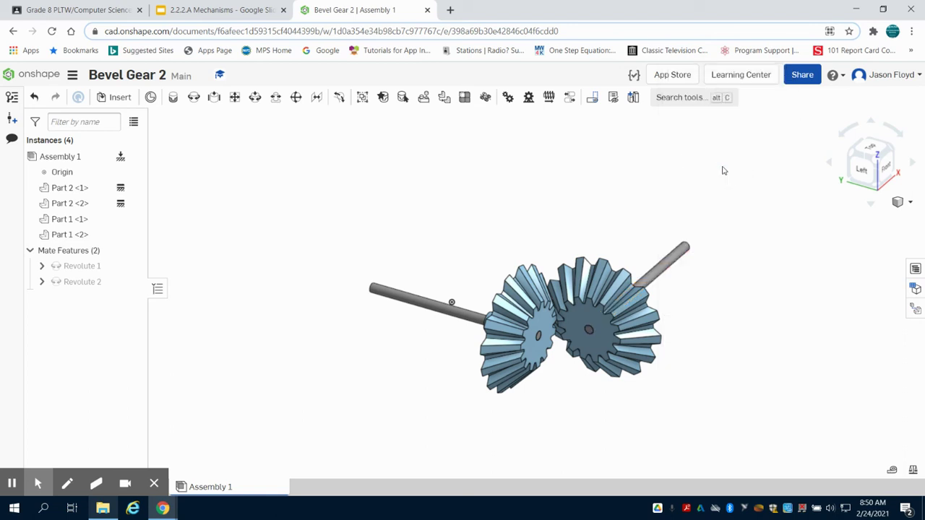
# Add a gear relation between Revolute 1 and Revolute 2 with a relation ratio of 1
pyautogui.rightClick(88, 269)
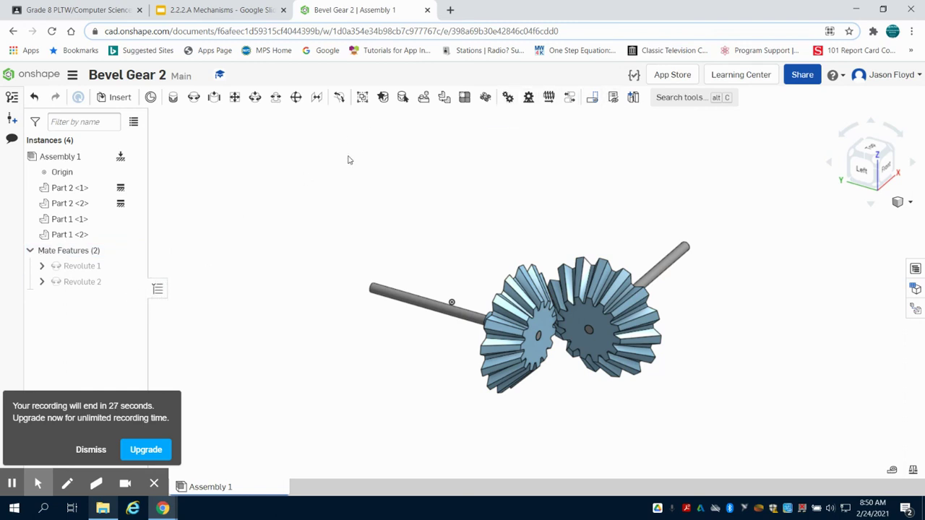
pyautogui.click(508, 97)
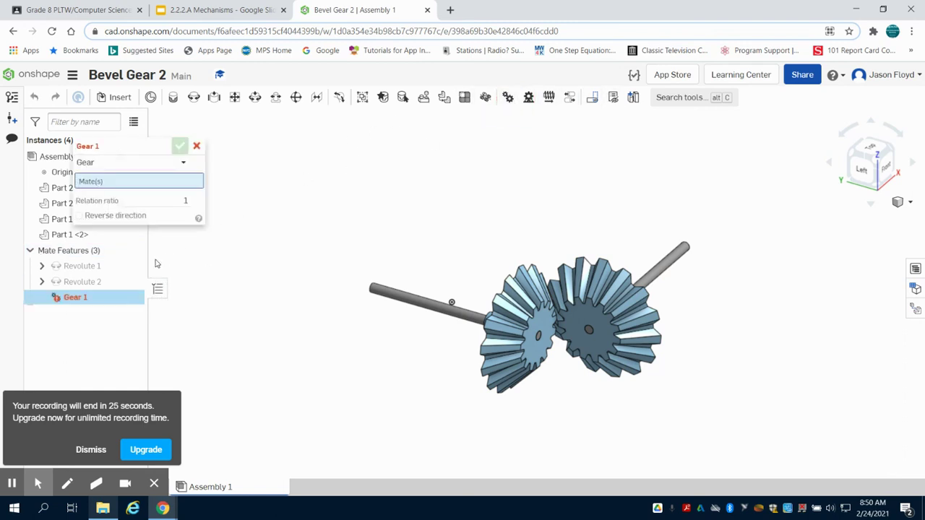
pyautogui.click(101, 267)
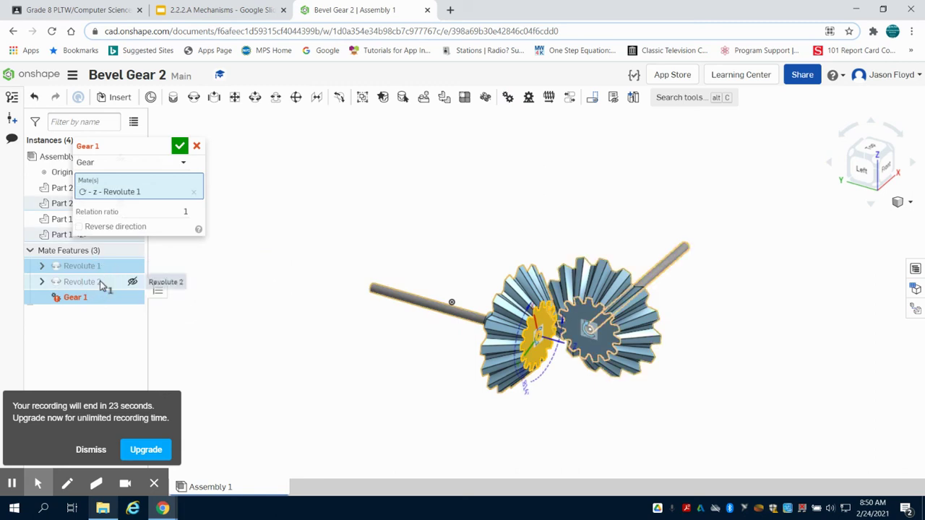
pyautogui.click(98, 282)
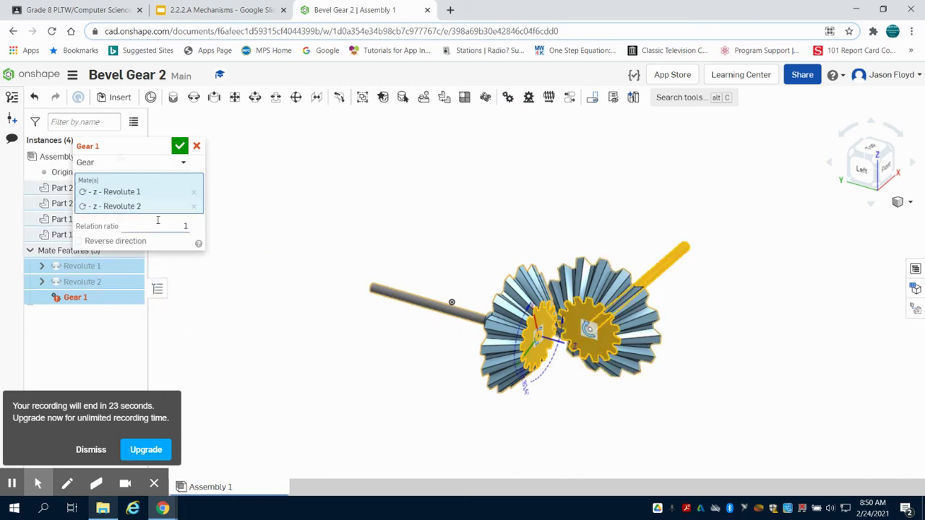
pyautogui.click(179, 146)
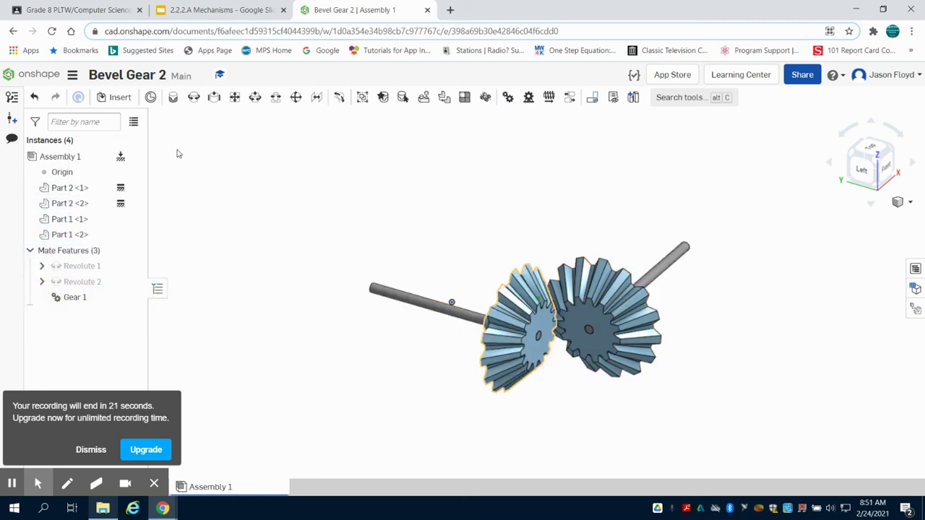
# Animate Revolute 1 from 0 to 360 deg in 100 steps with looping playback, and watch the gears turn
pyautogui.rightClick(94, 267)
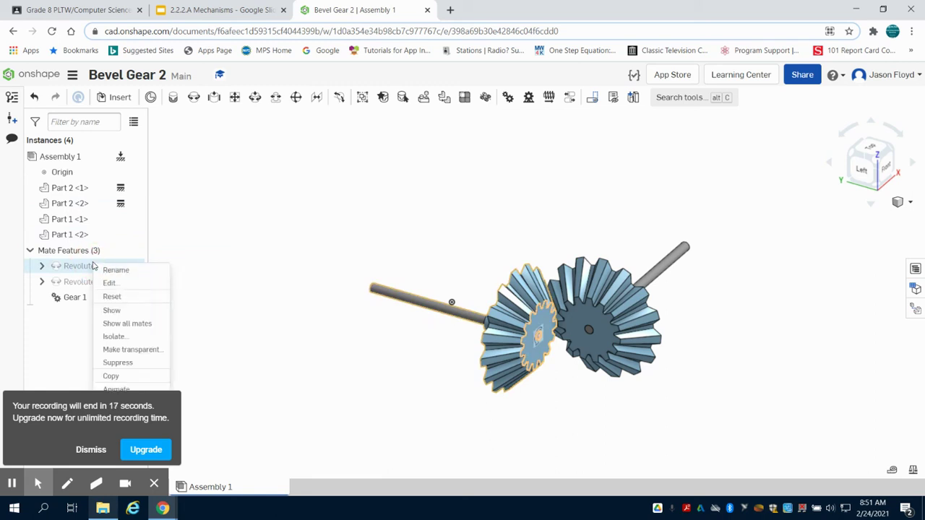
pyautogui.click(119, 389)
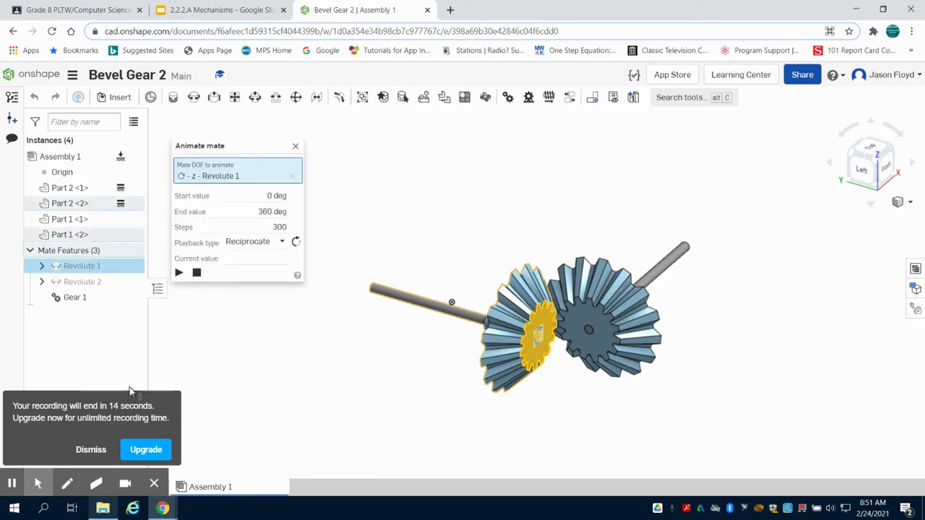
pyautogui.click(237, 243)
pyautogui.click(240, 292)
pyautogui.click(269, 227)
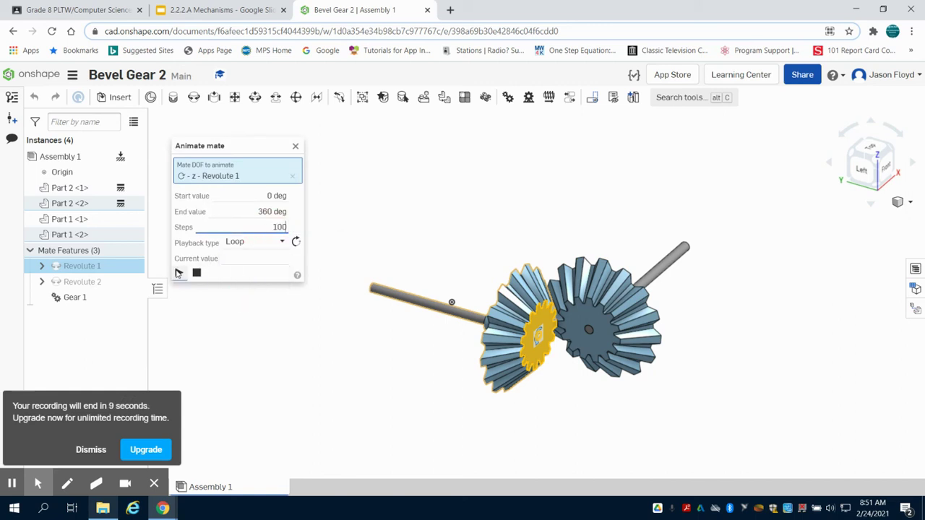
pyautogui.click(179, 272)
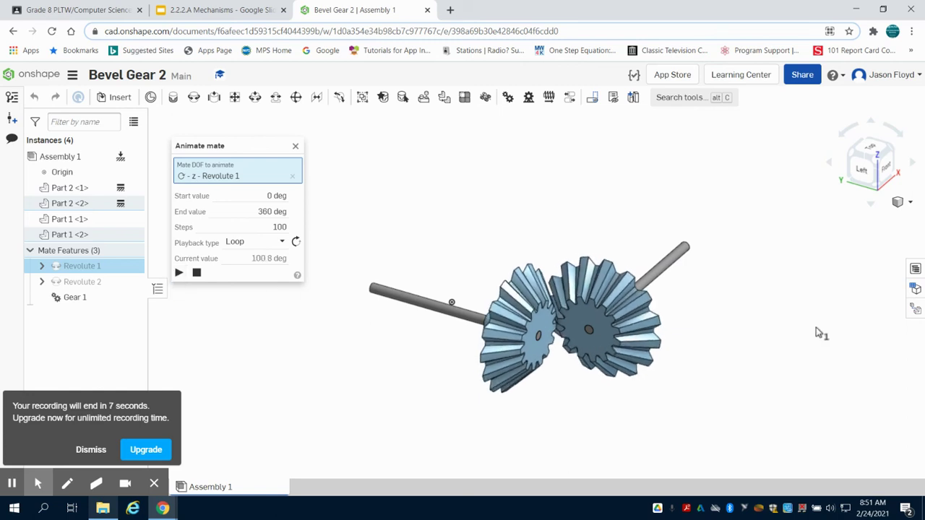
pyautogui.moveTo(818, 334); pyautogui.dragTo(785, 340, button='right')
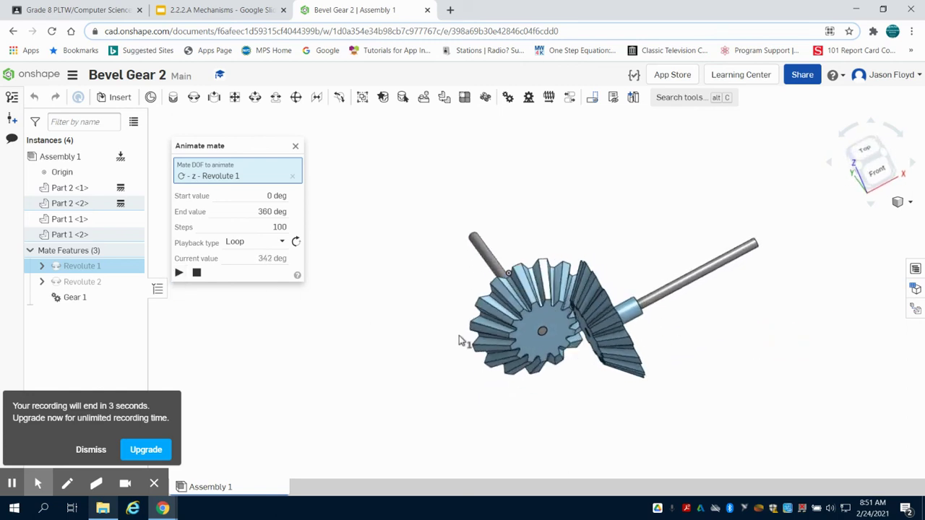